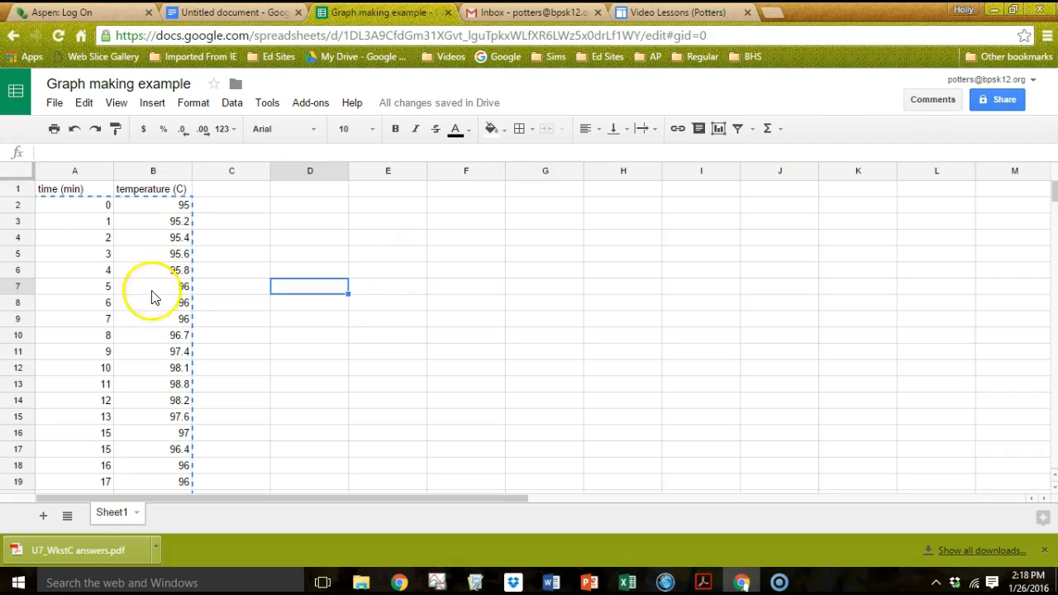
scroll(180, 291, down, 1)
scroll(182, 289, down, 2)
scroll(171, 349, up, 3)
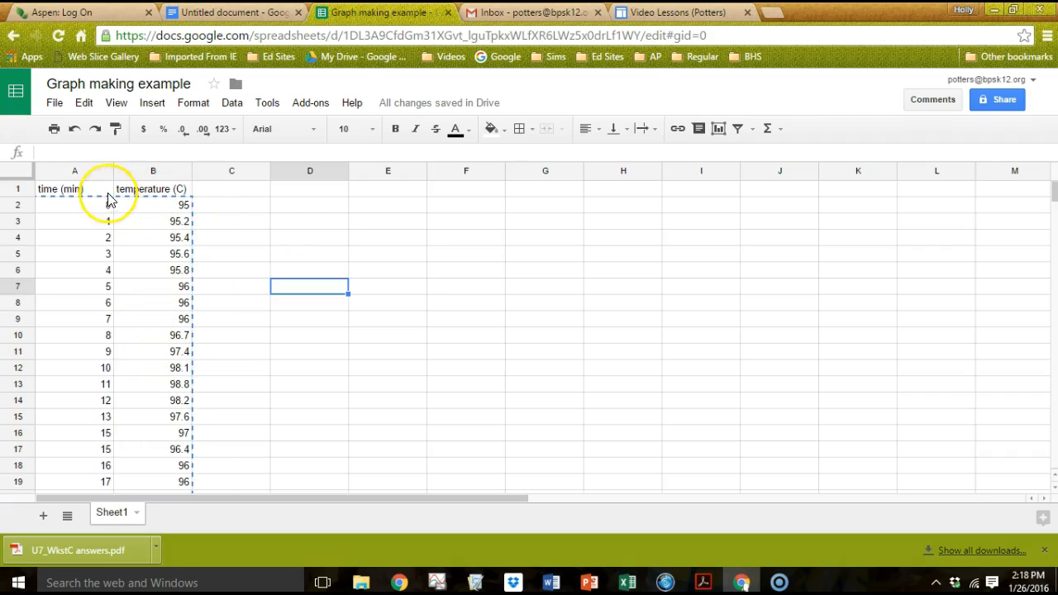
click(245, 208)
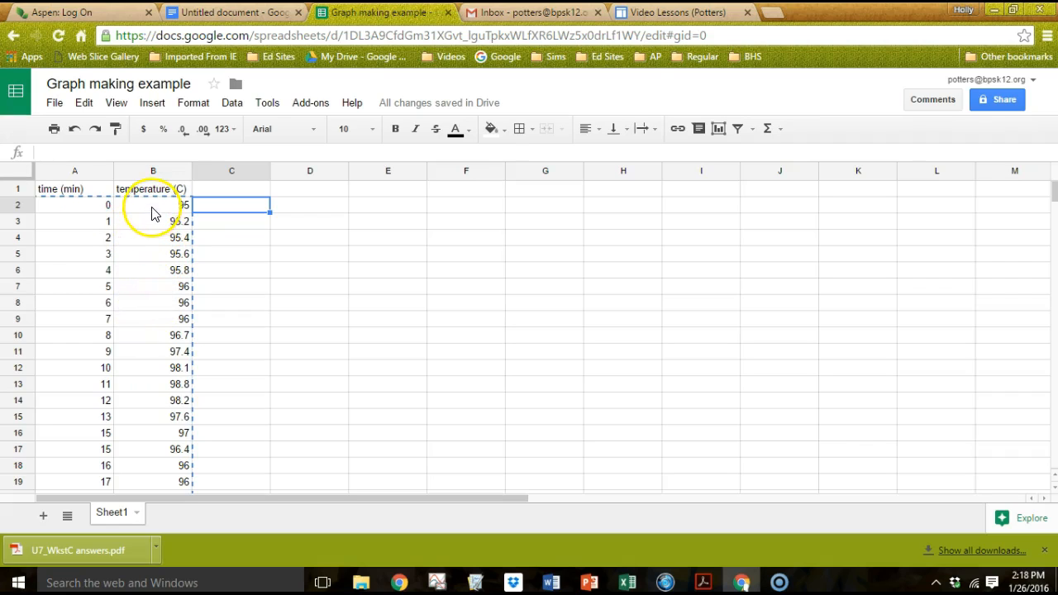
Step: Center-align the headings and all time and temperature values in A1:B22
click(96, 190)
drag(96, 191, 157, 431)
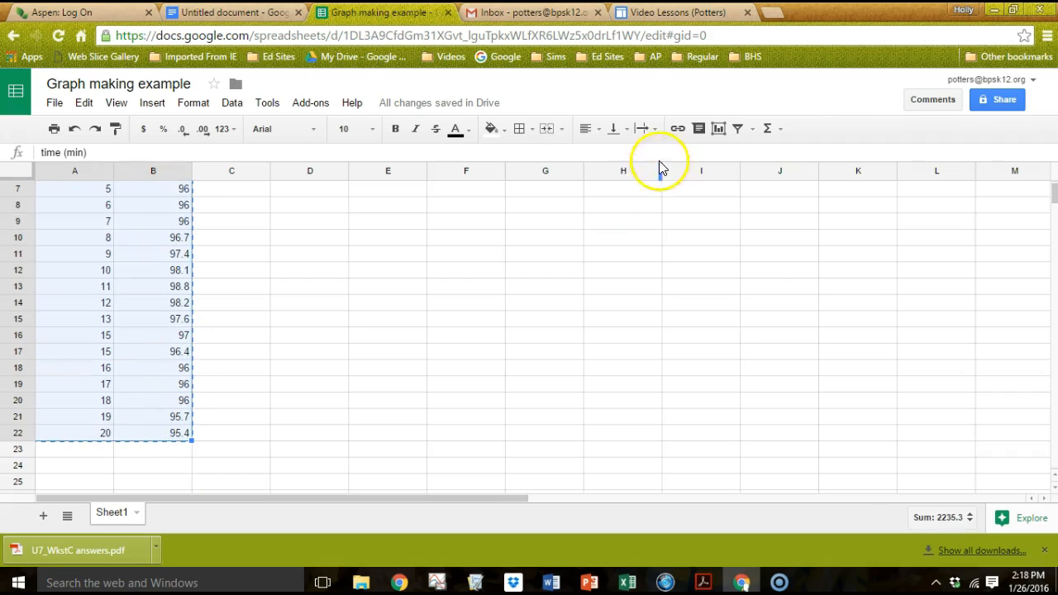
click(586, 130)
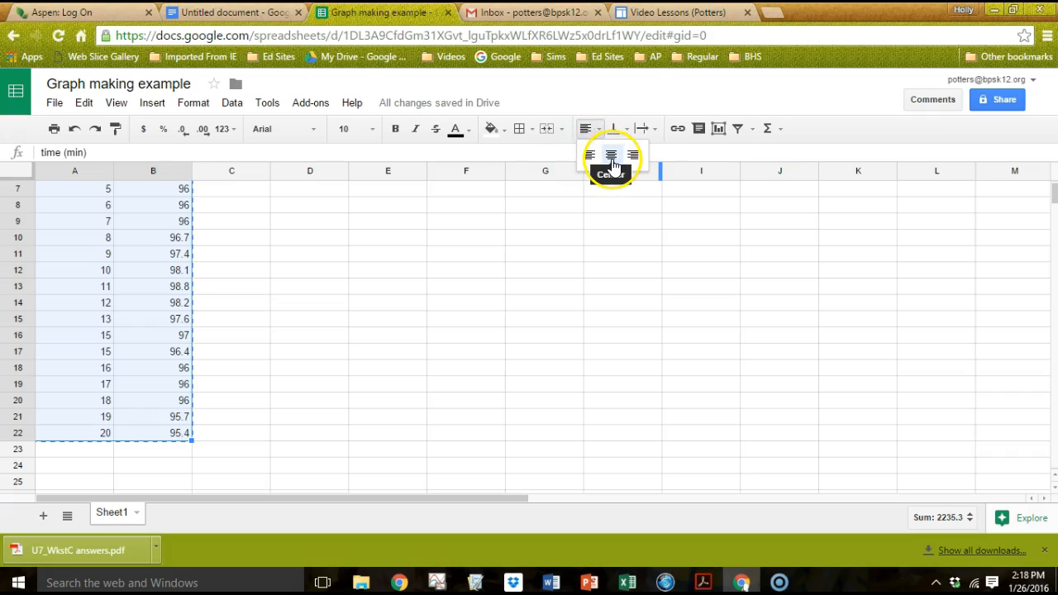
click(611, 156)
scroll(385, 411, up, 1)
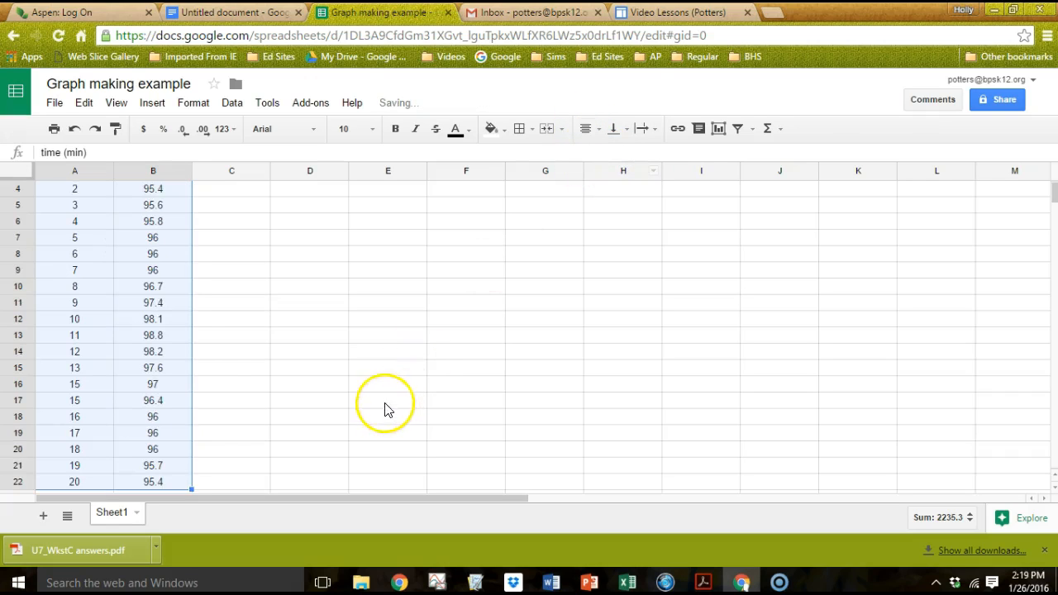
scroll(210, 359, up, 1)
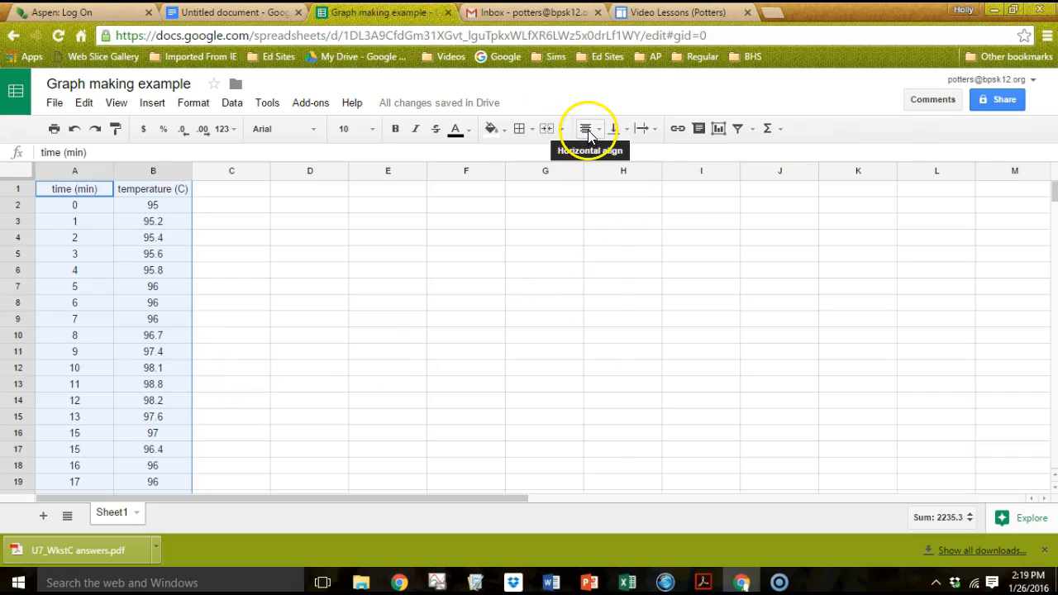
scroll(220, 361, down, 2)
scroll(232, 364, up, 2)
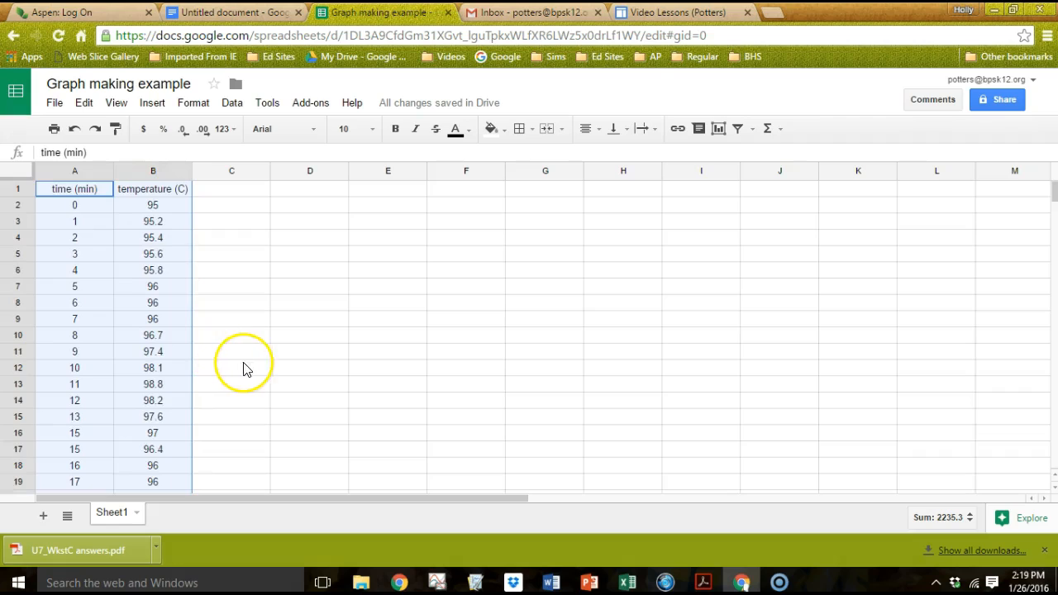
Step: Apply borders to all sides of every cell in the time and temperature table
click(518, 129)
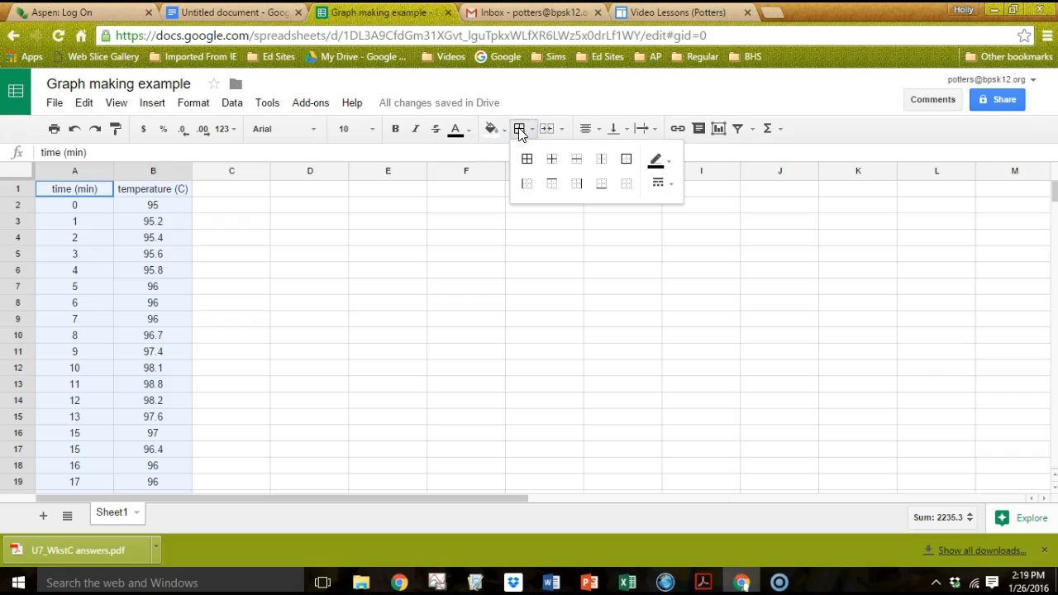
click(527, 159)
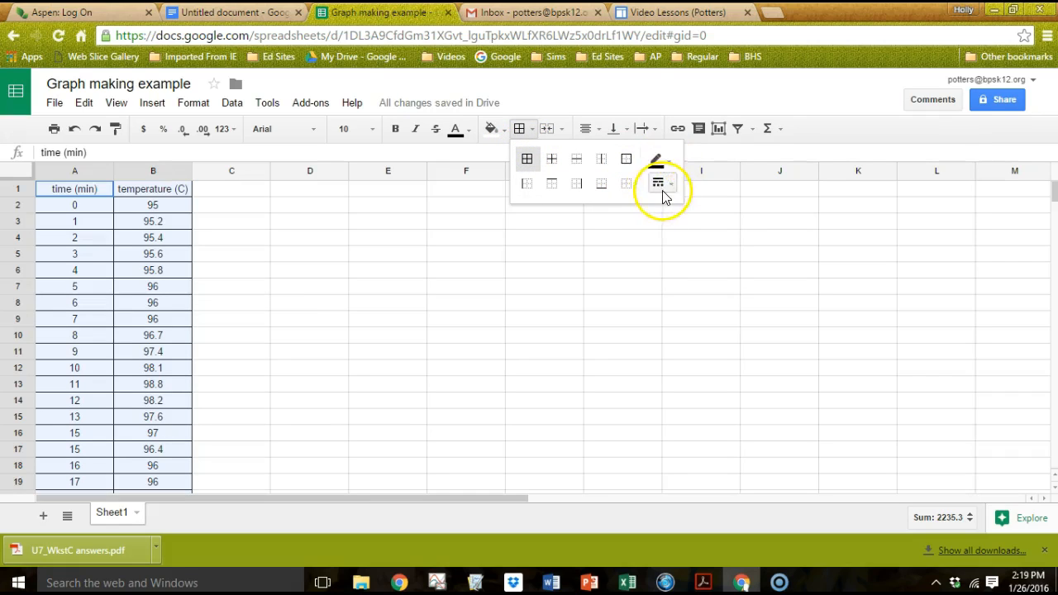
click(279, 241)
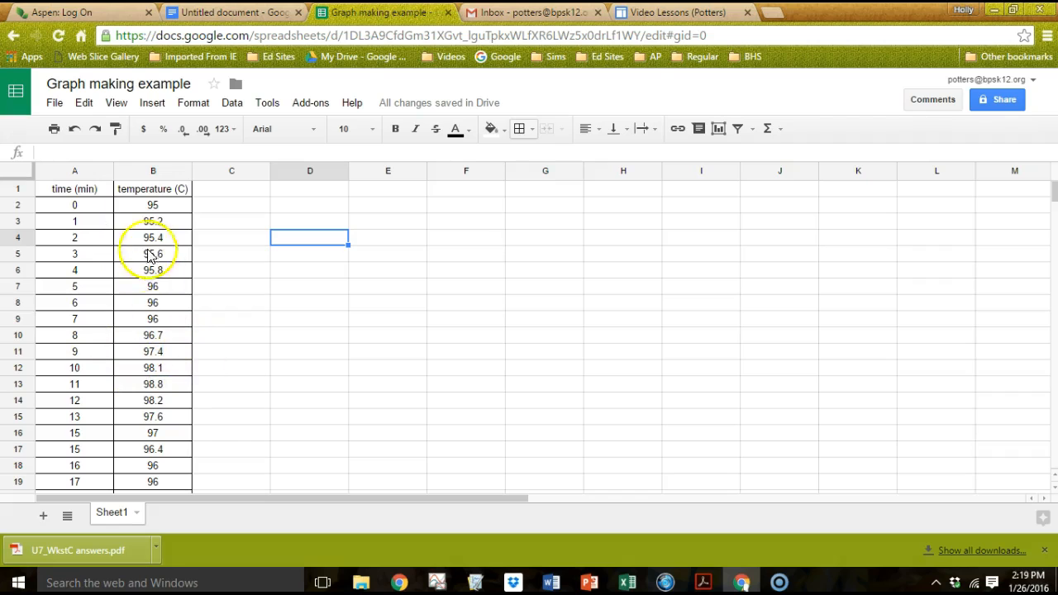
Step: Examine the table's column headings, their units, and the time and temperature values beneath them
click(62, 189)
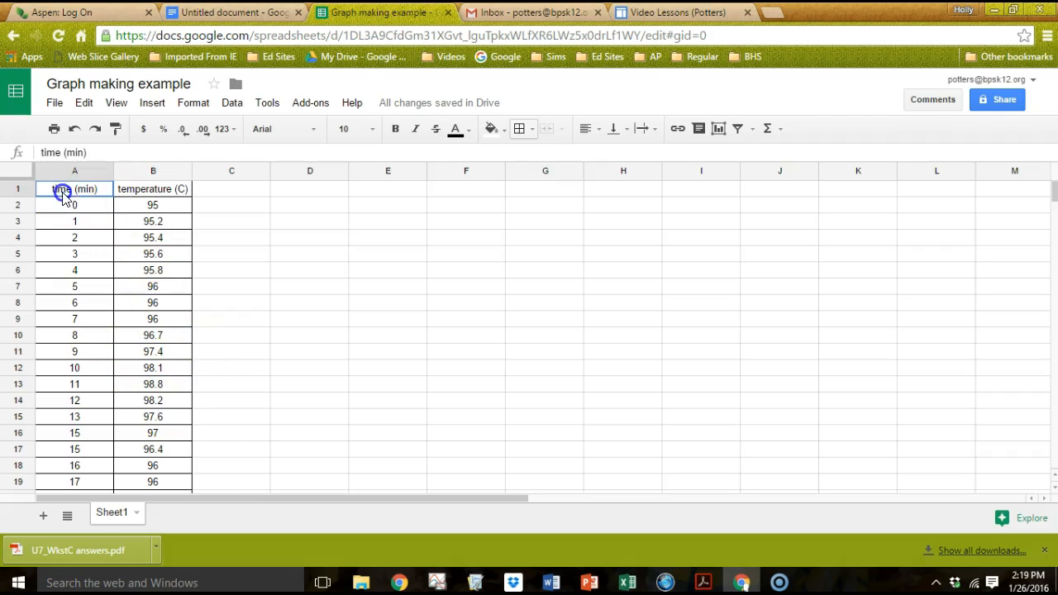
click(155, 189)
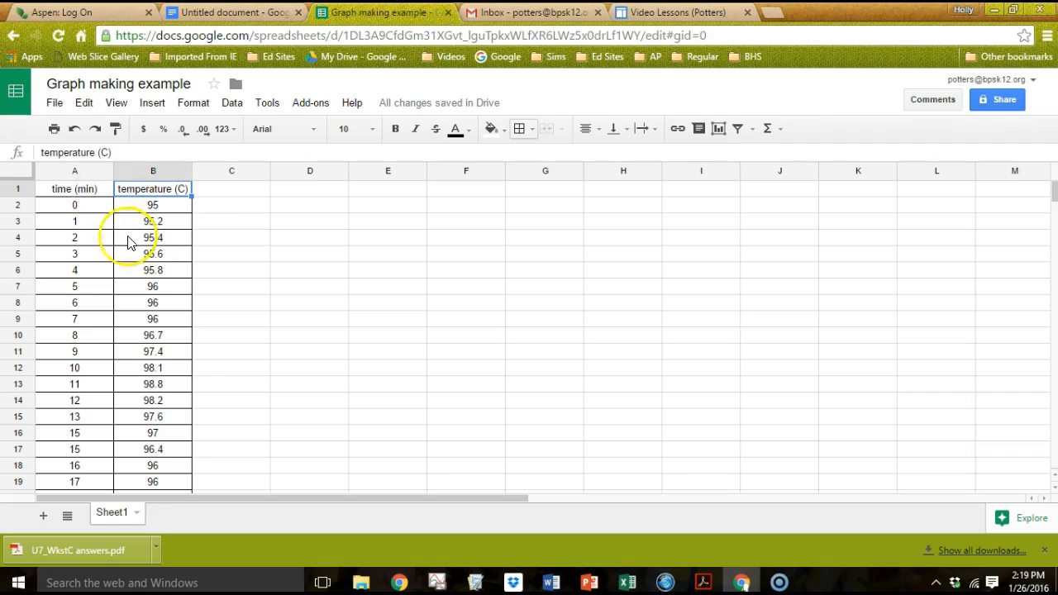
click(79, 208)
click(84, 225)
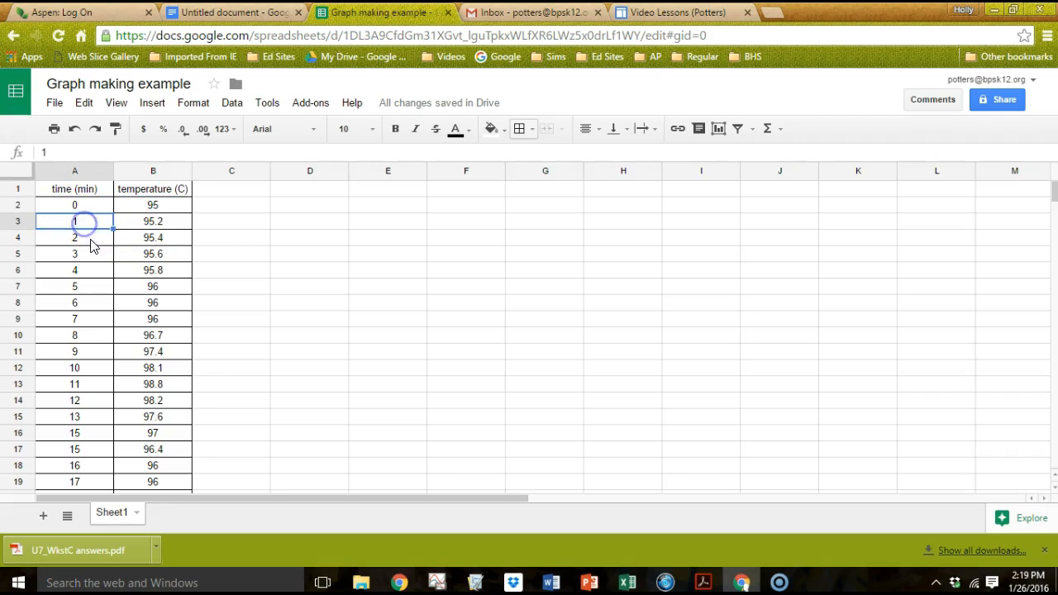
click(86, 237)
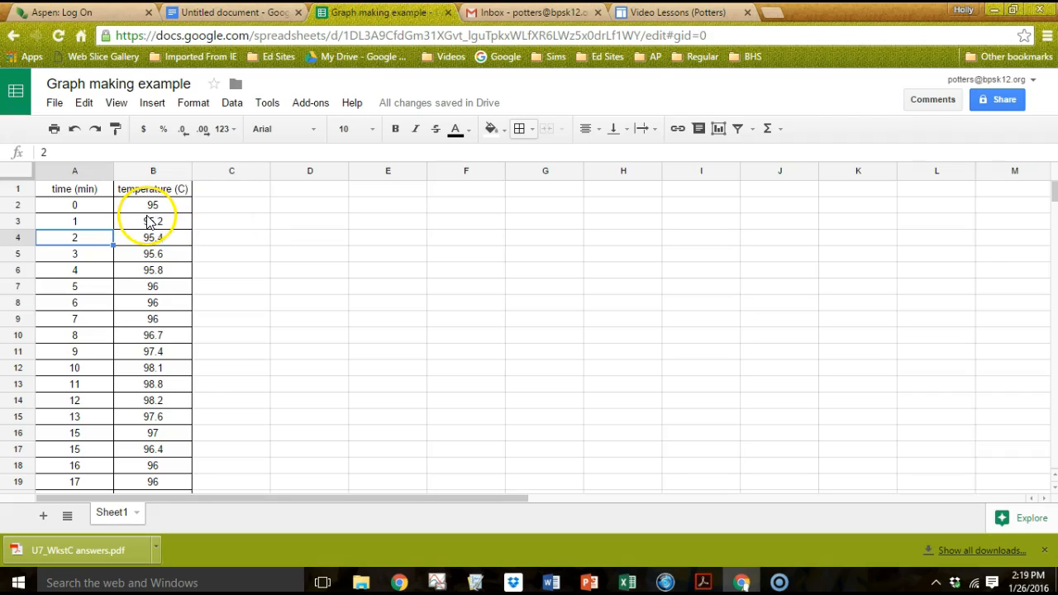
scroll(181, 359, down, 2)
scroll(183, 362, up, 1)
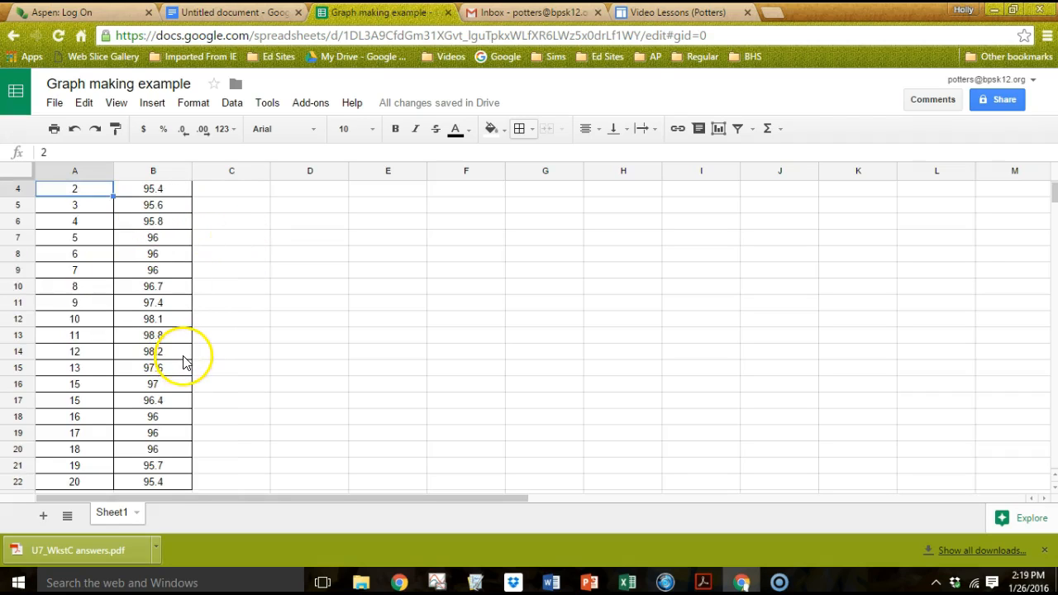
scroll(183, 361, up, 1)
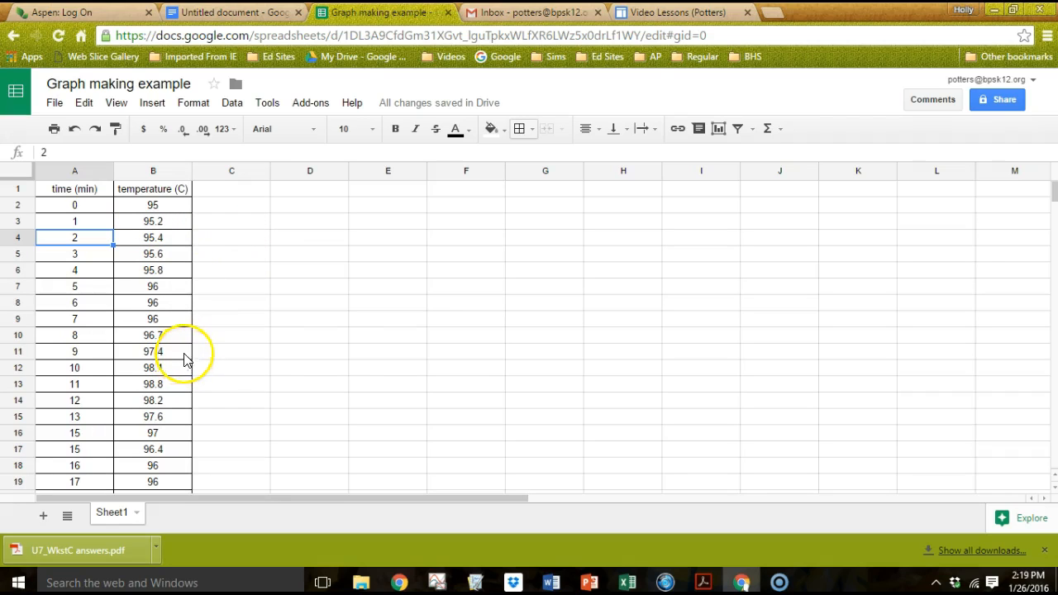
Step: Try to show the first temperature in cell B2 with a decimal by re-entering it as 95.0
click(175, 211)
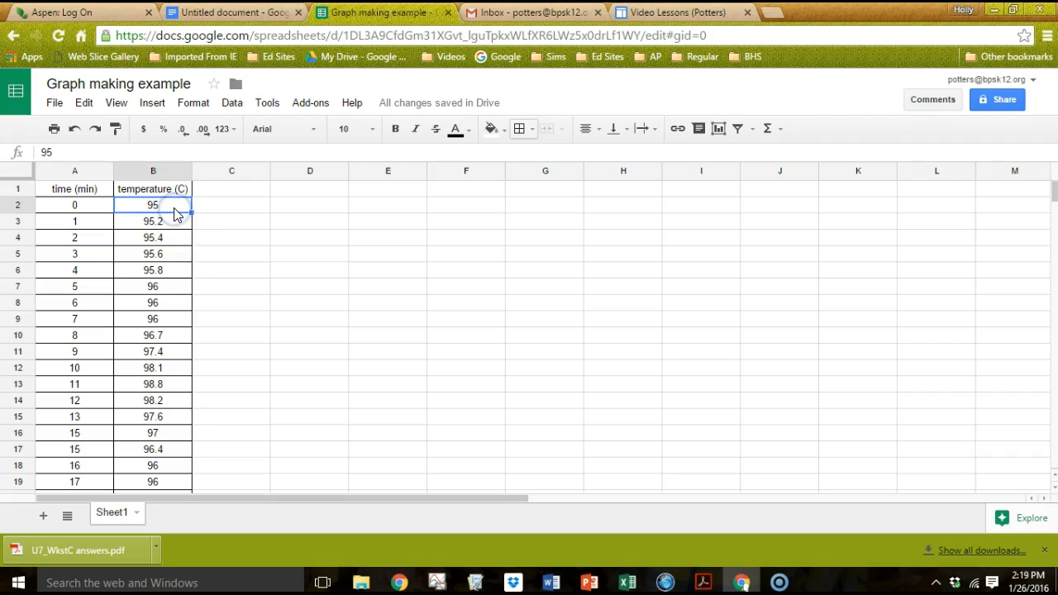
text(95.0)
key(Return)
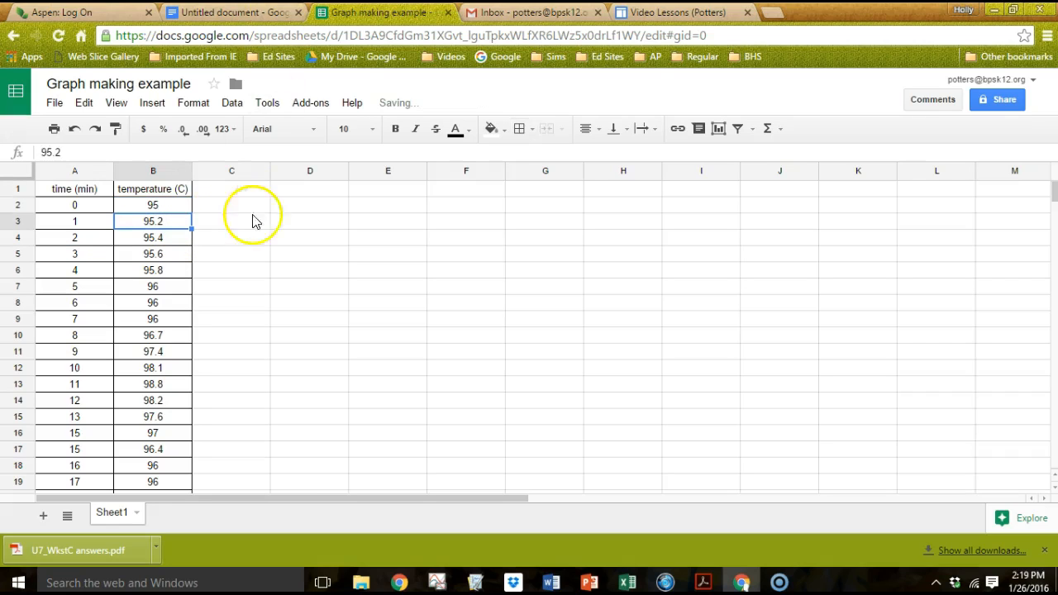
Step: Format the temperature values in B2:B22 to show one decimal place
drag(165, 205, 177, 398)
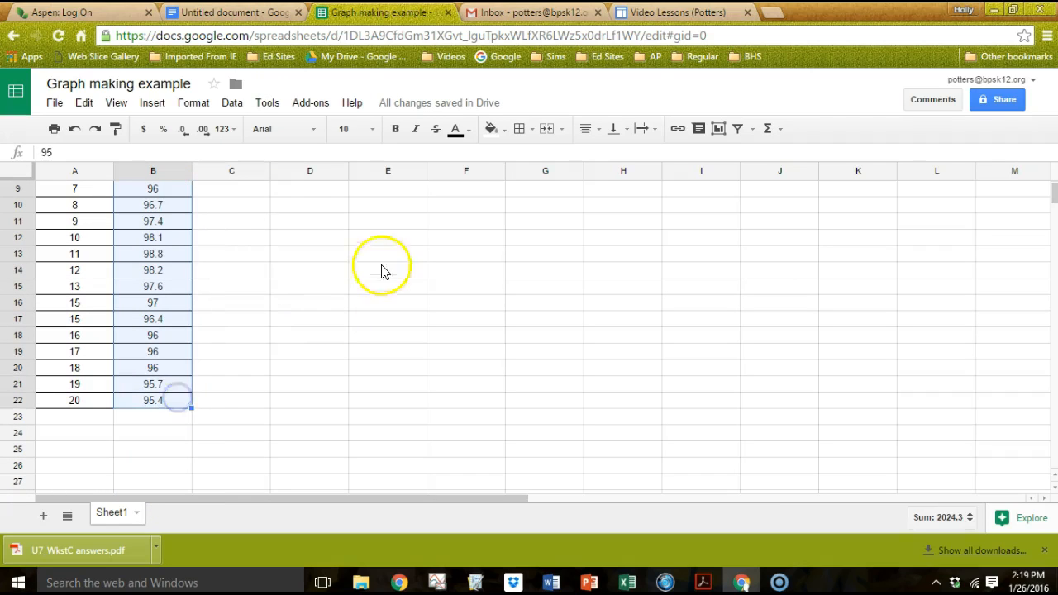
click(205, 132)
scroll(288, 300, up, 3)
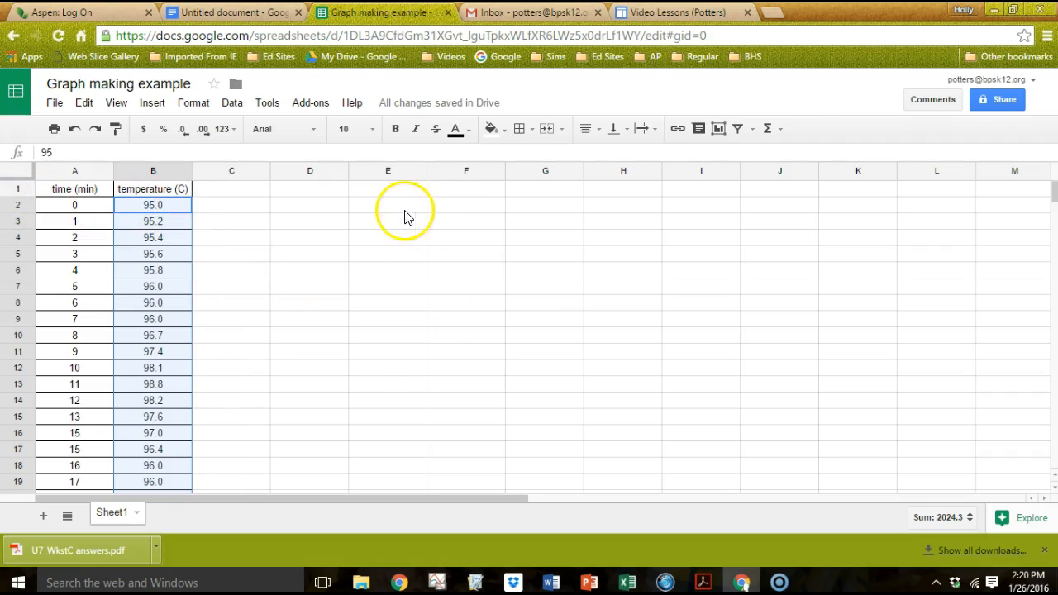
scroll(195, 284, down, 2)
scroll(190, 287, up, 2)
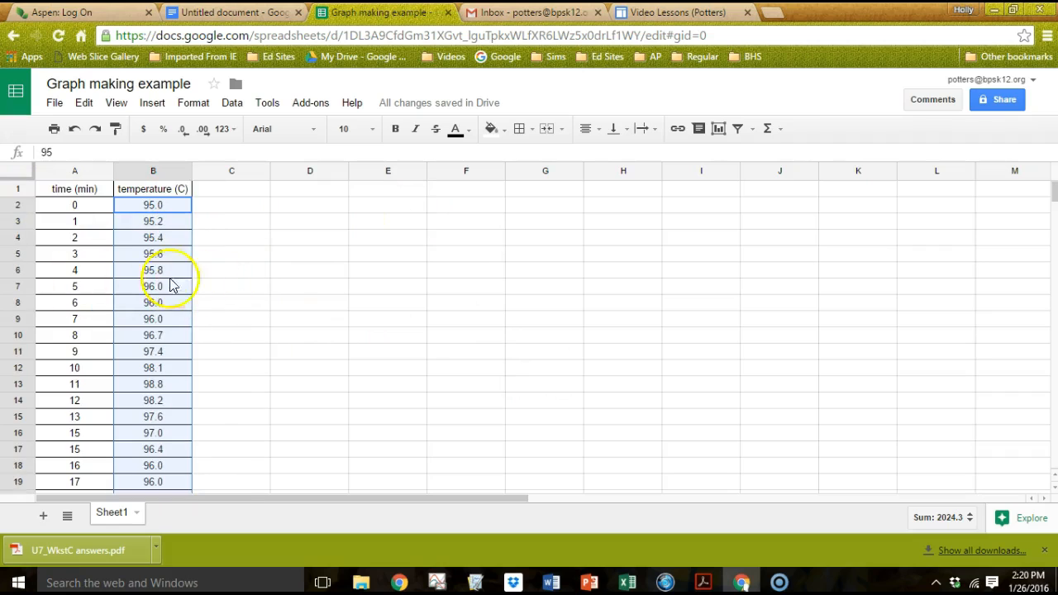
click(230, 286)
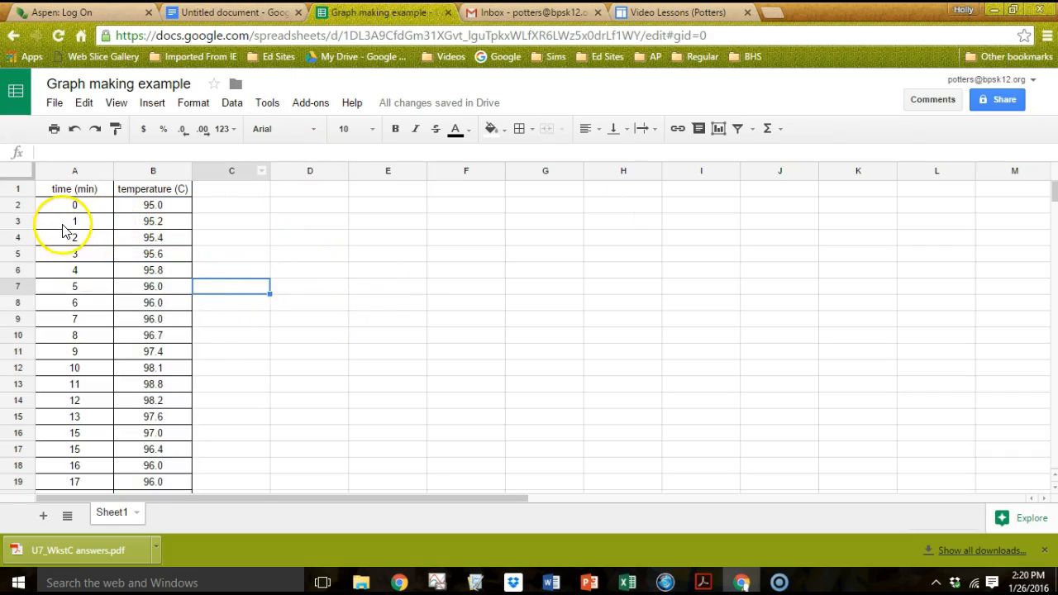
click(105, 192)
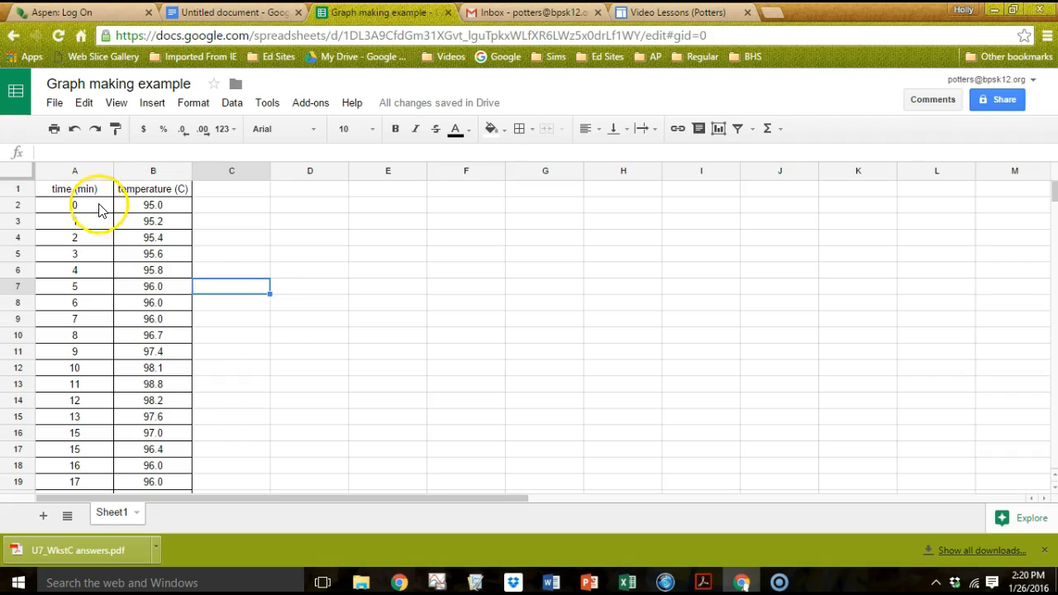
drag(96, 207, 149, 316)
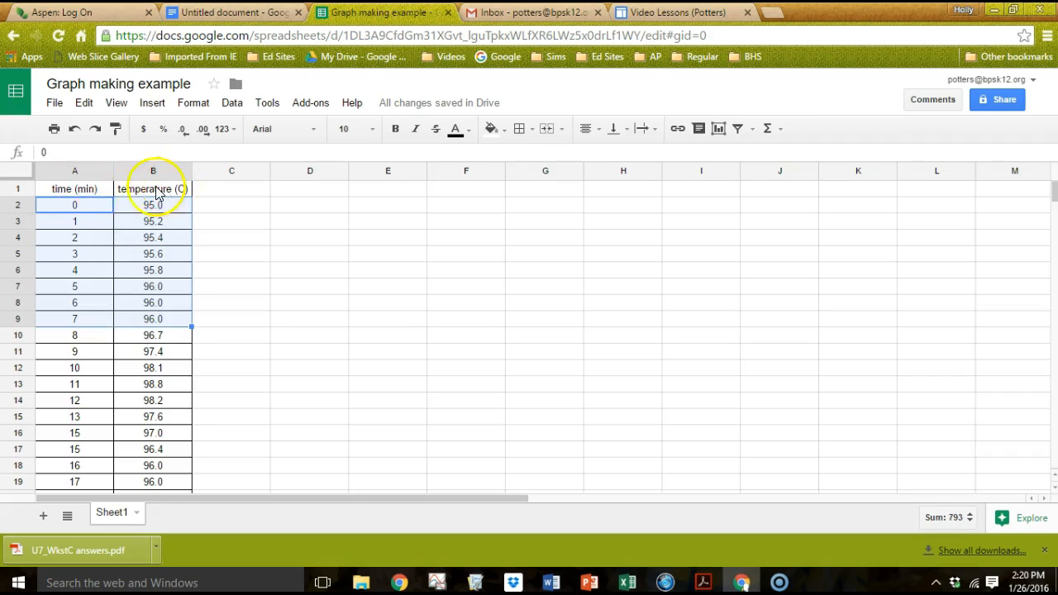
click(255, 224)
Step: Start a new chart from the time and temperature values in A2:B22, leaving out the headings
drag(78, 206, 167, 333)
scroll(303, 340, up, 4)
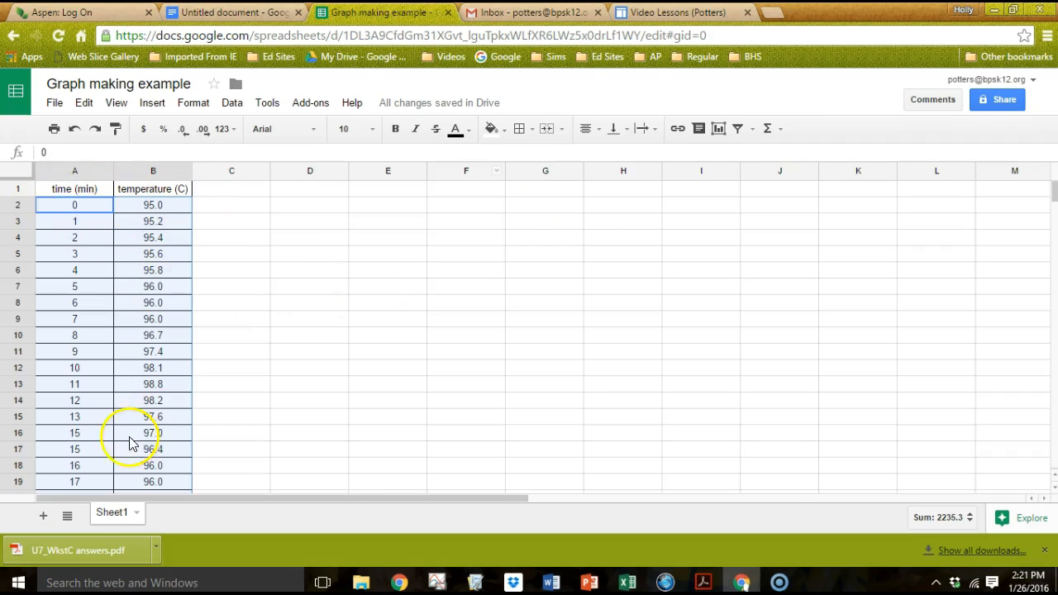
click(148, 105)
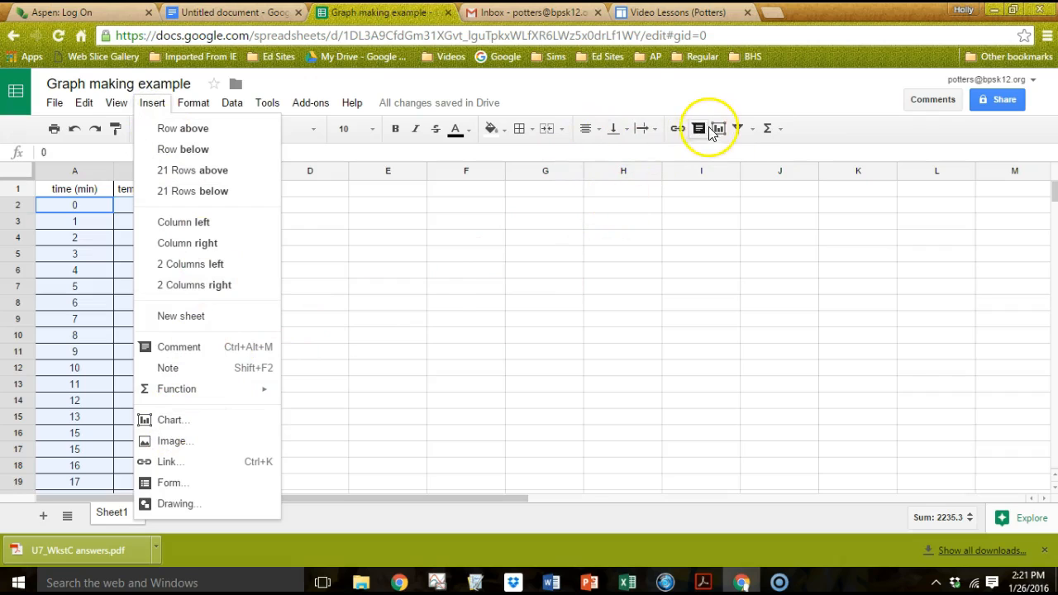
click(166, 422)
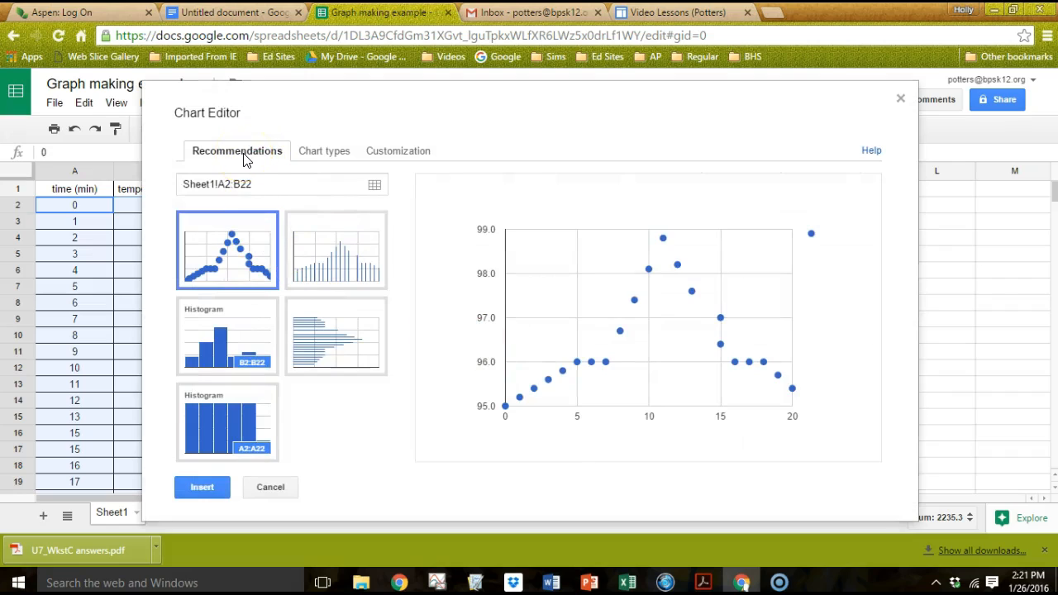
Step: Browse the available chart types, preview the bubble chart, and choose the Scatter chart
click(333, 153)
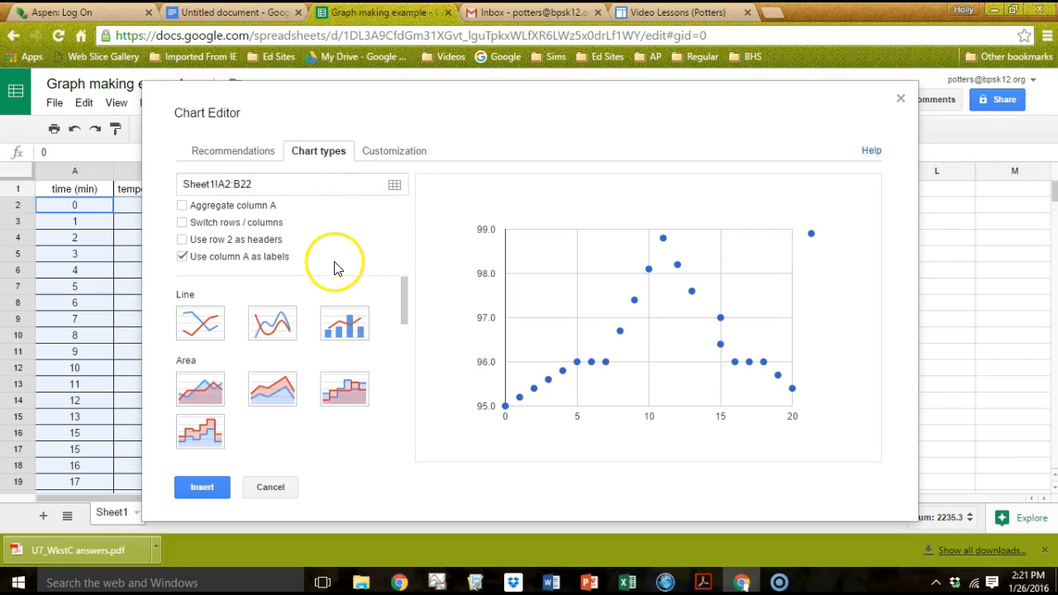
scroll(347, 356, down, 5)
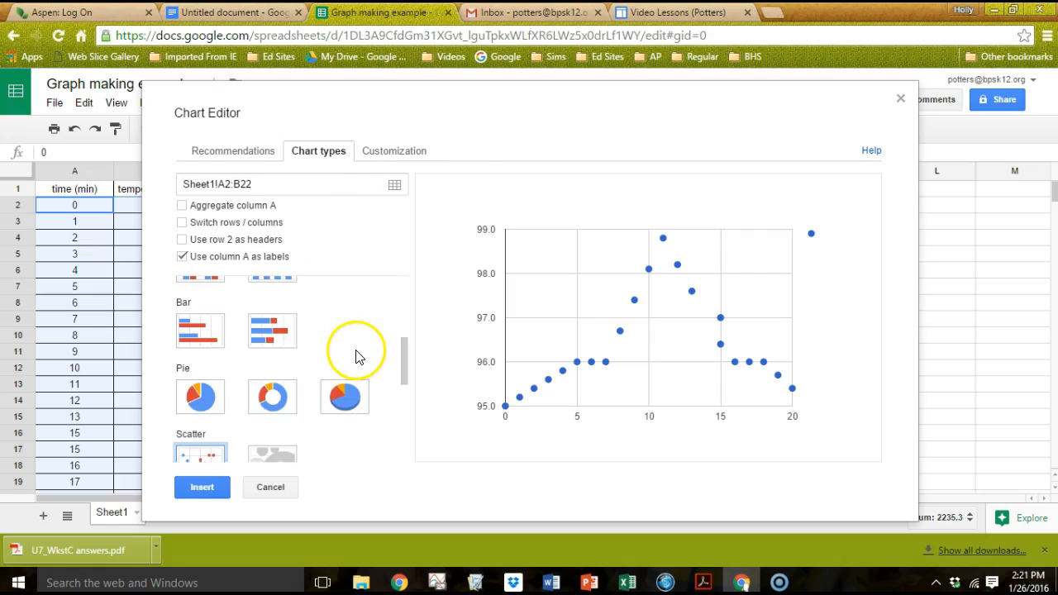
scroll(306, 367, down, 2)
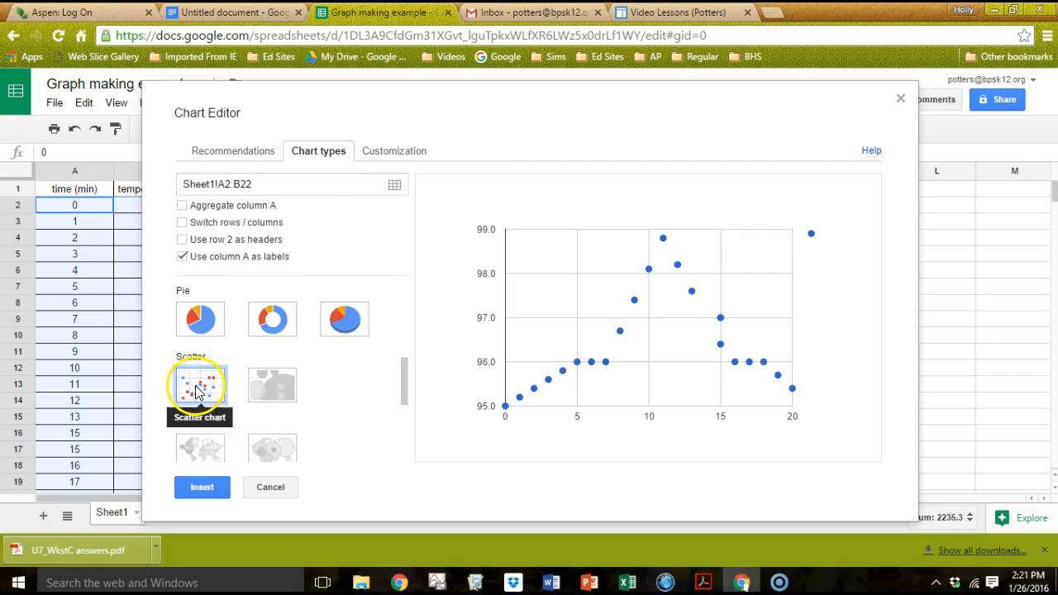
click(207, 387)
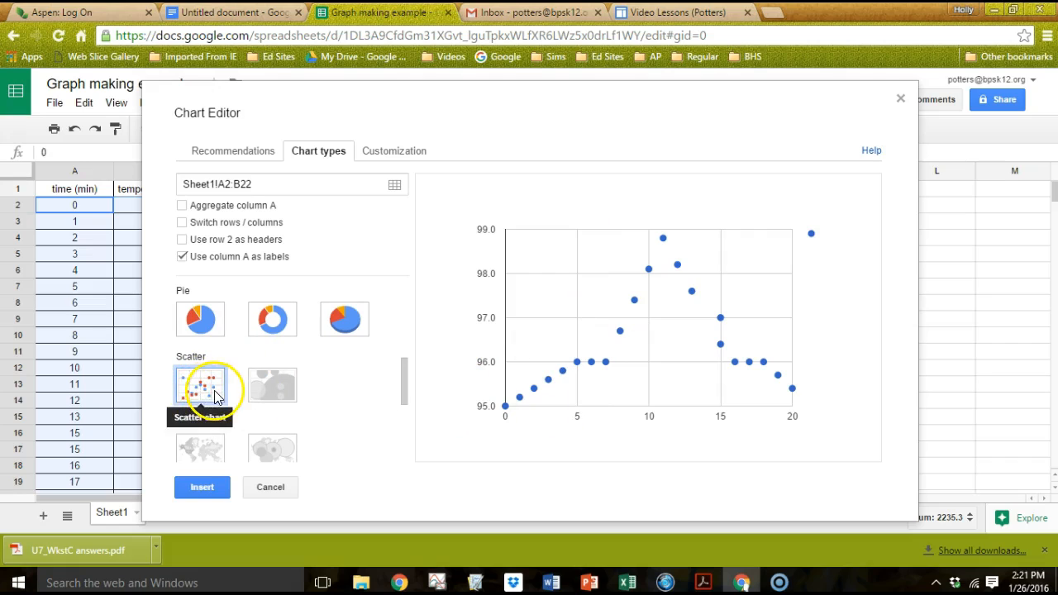
click(211, 388)
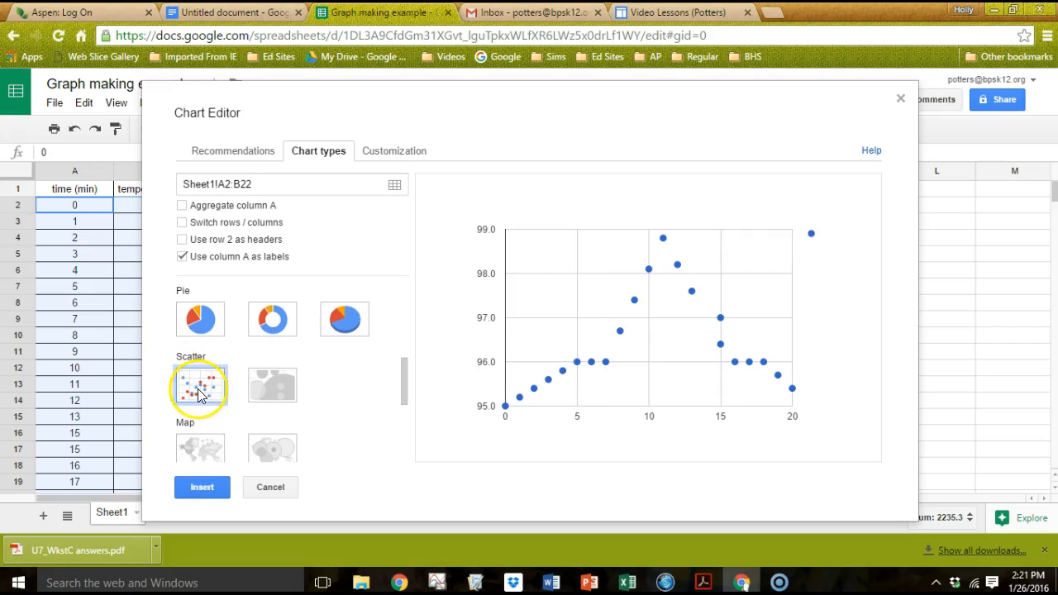
click(272, 386)
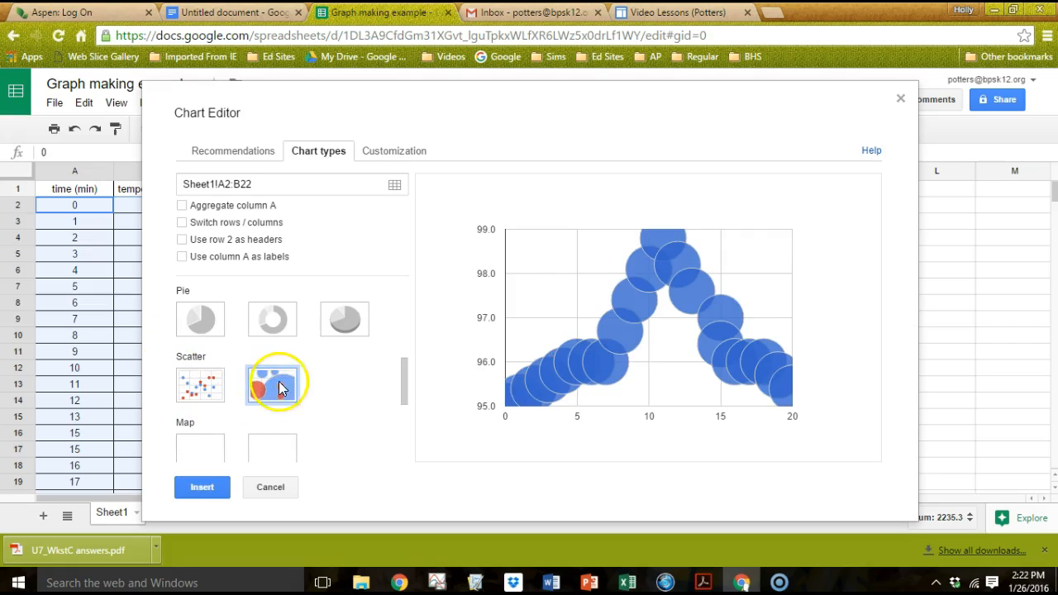
click(198, 390)
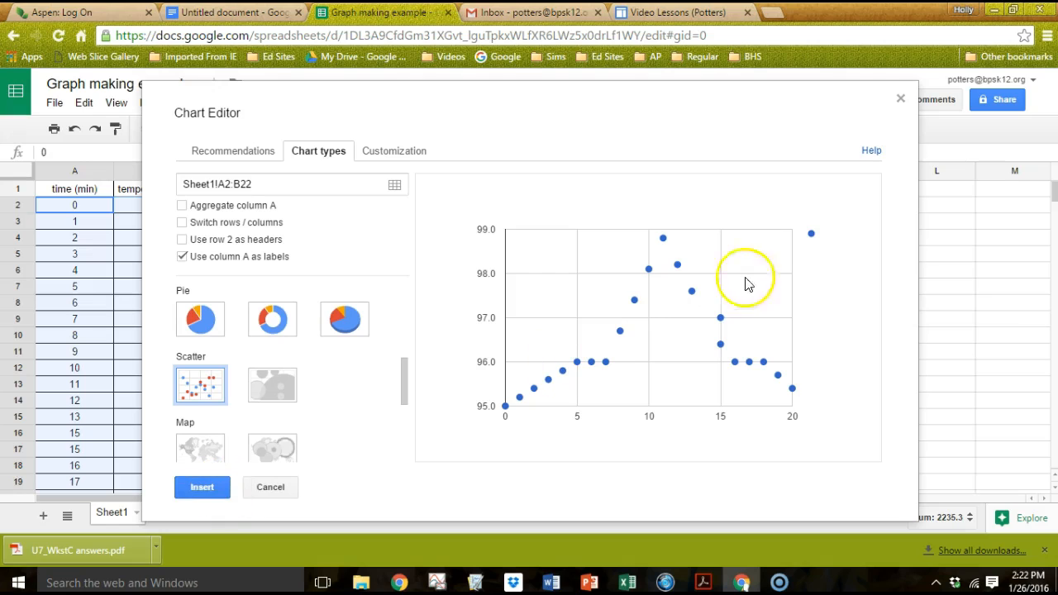
Step: Title the chart "Temperature vs Time for Stearic Acid" and its horizontal axis "Time (min)"
click(392, 157)
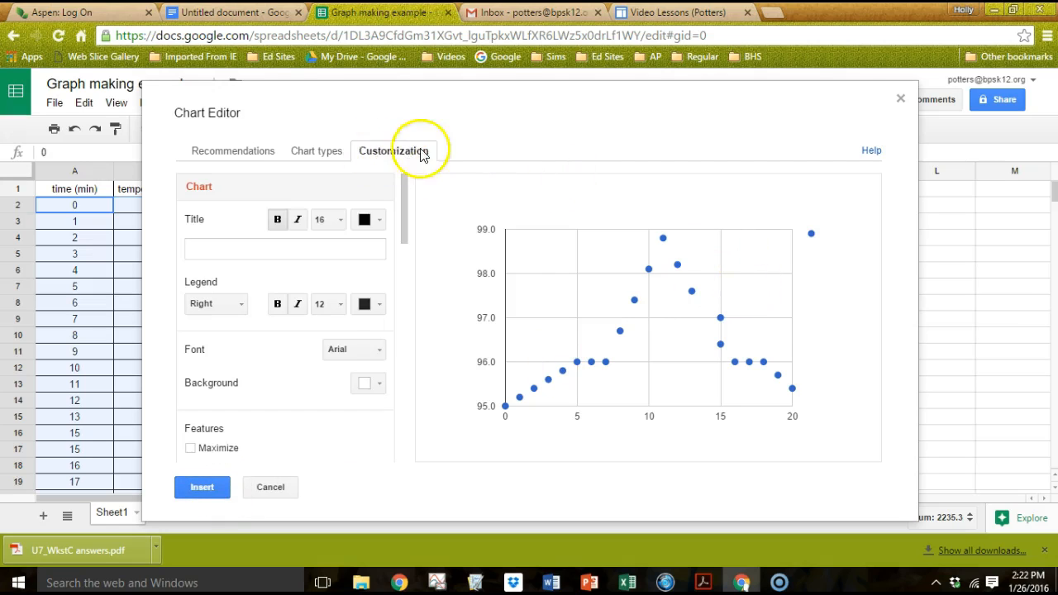
click(340, 248)
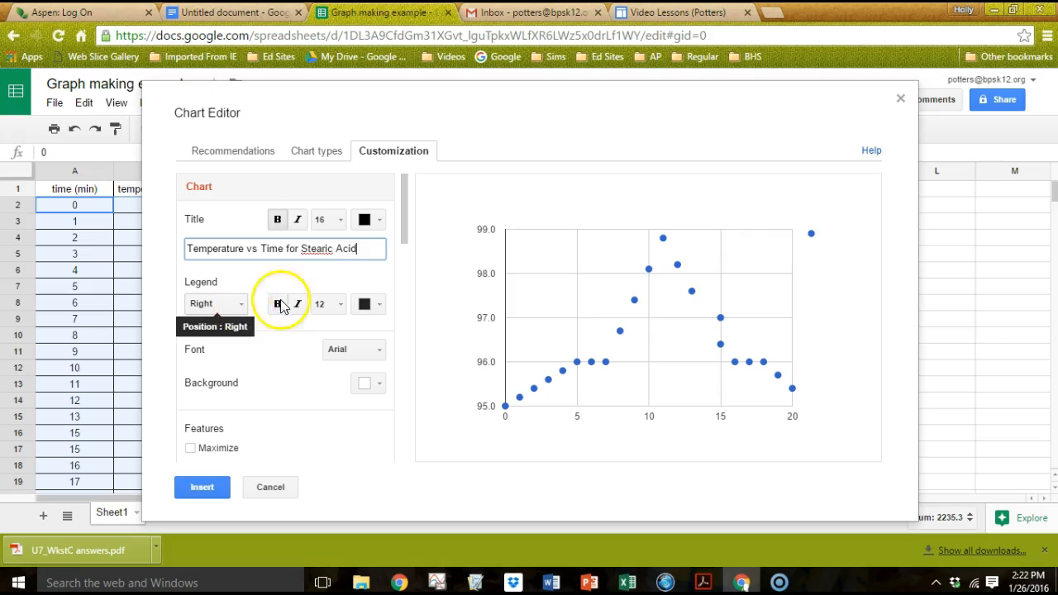
scroll(263, 383, down, 2)
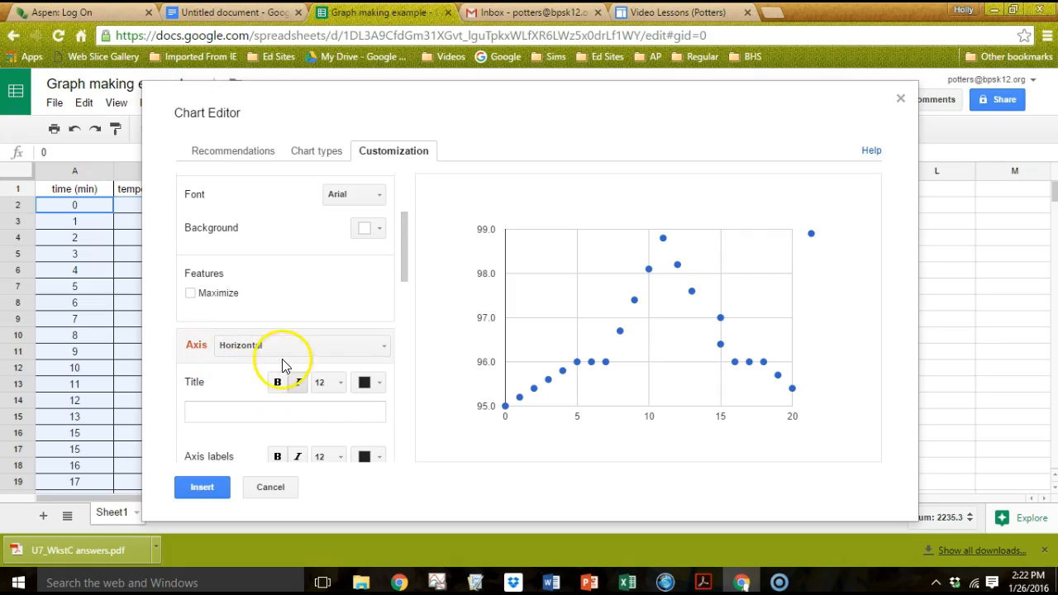
click(264, 413)
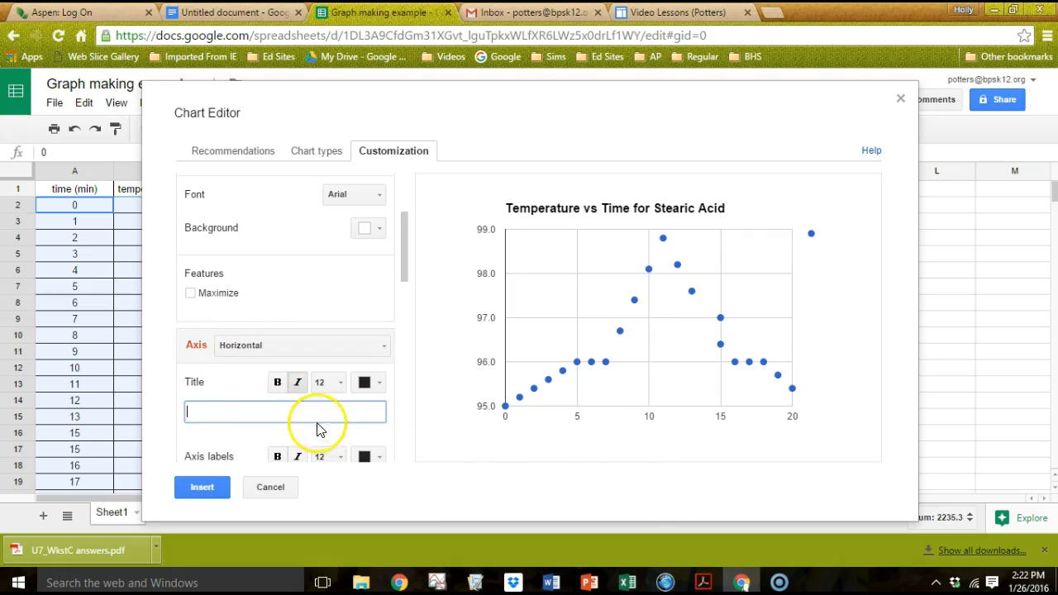
text(Time (min)
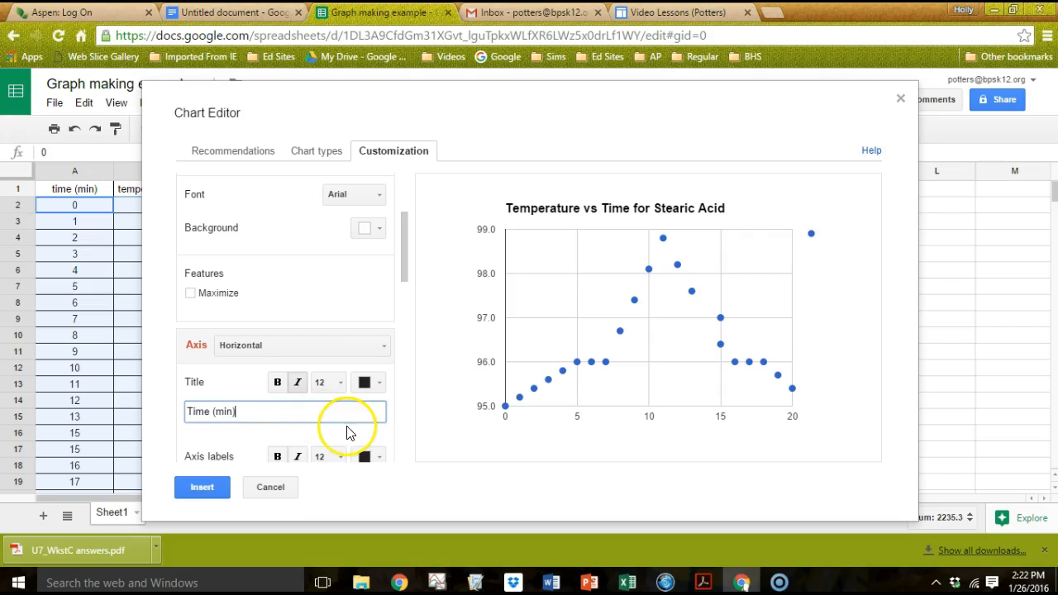
Step: Title the chart's left vertical axis "Temperature (C)"
click(383, 348)
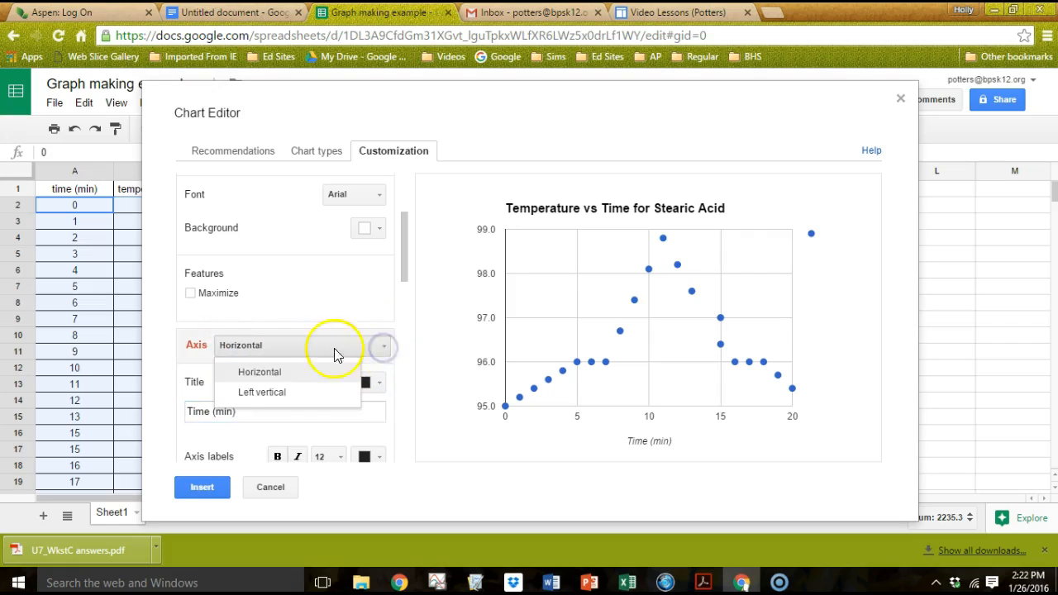
click(273, 394)
click(216, 412)
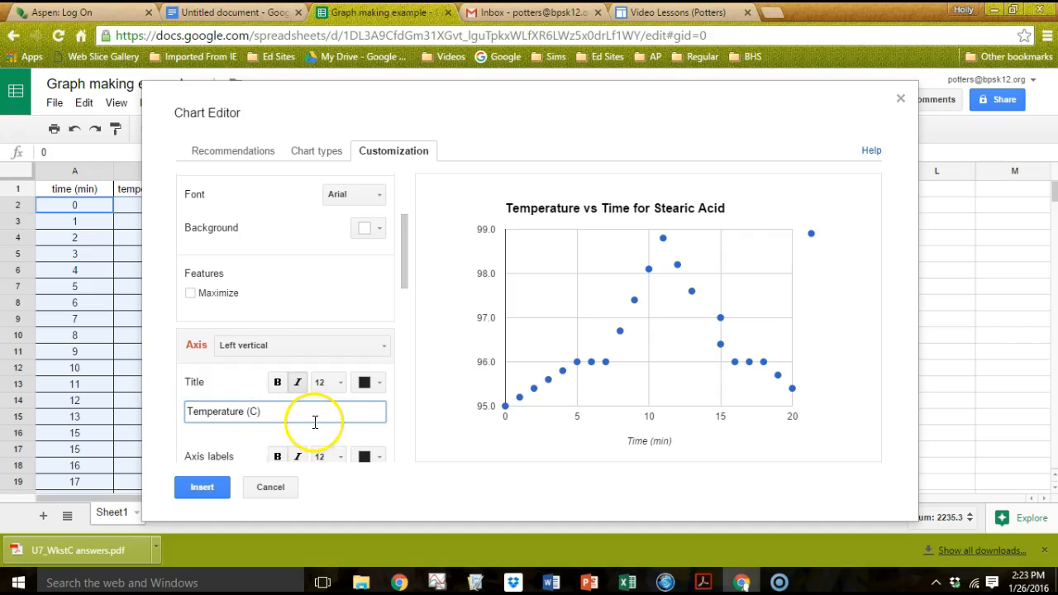
Step: Look through the chart's customization options, from legend and font to the vertical axis bounds, gridlines and number format
scroll(315, 423, down, 3)
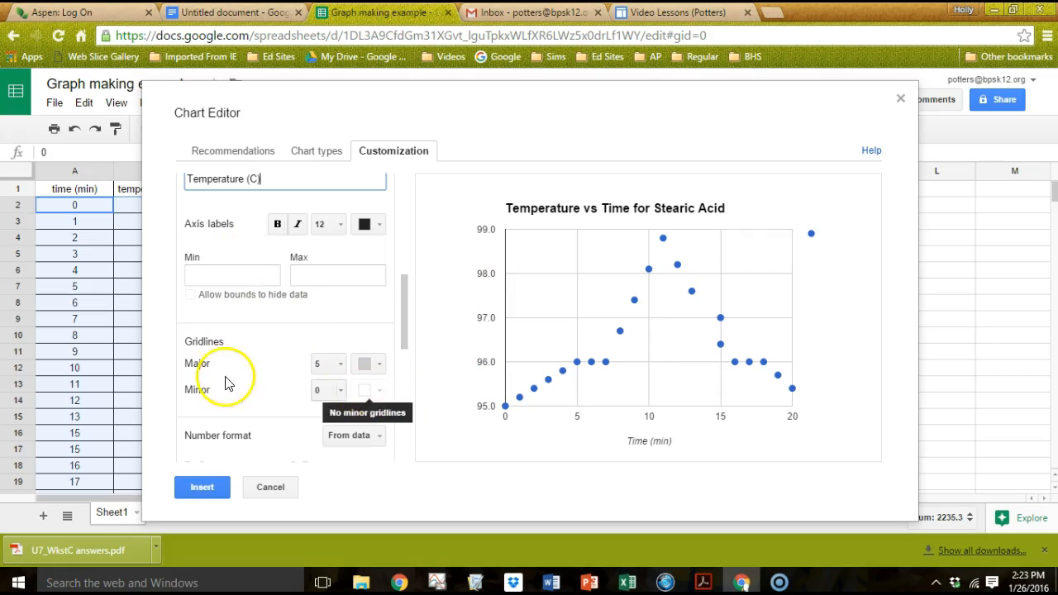
scroll(248, 367, up, 1)
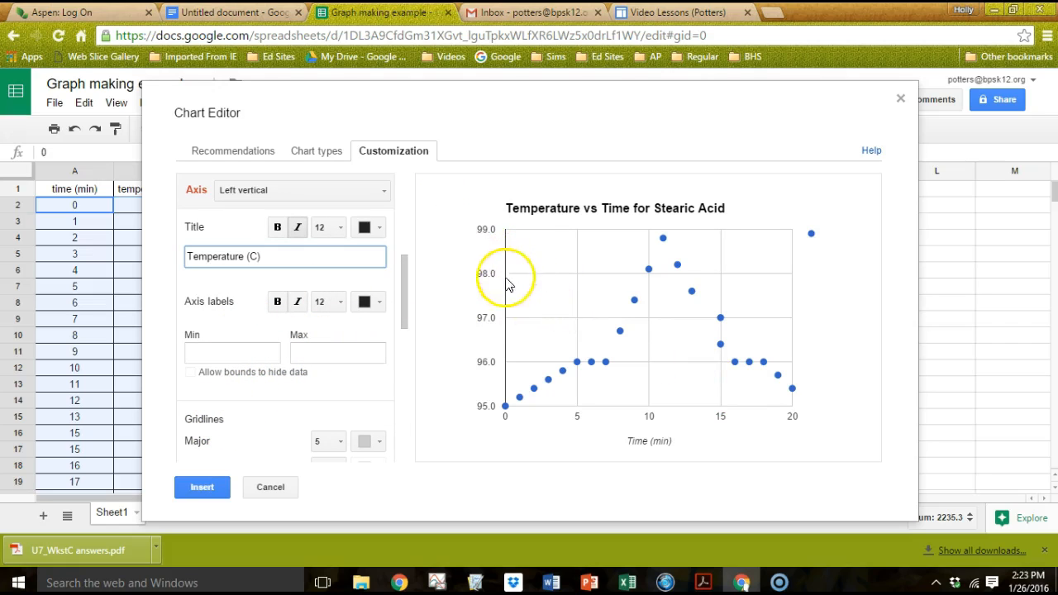
scroll(302, 347, down, 1)
scroll(314, 359, down, 1)
scroll(310, 358, up, 3)
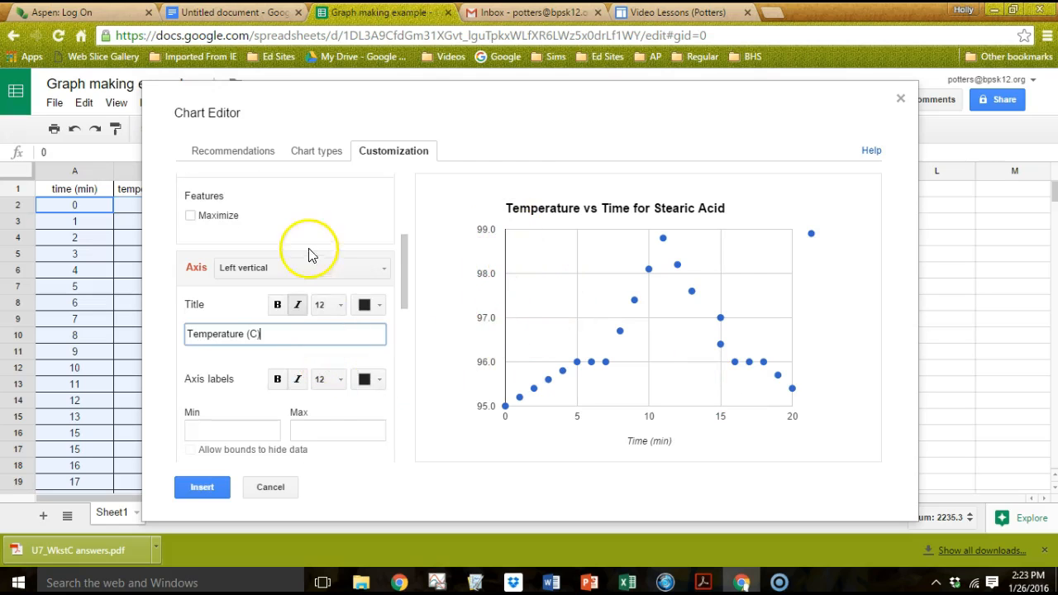
scroll(347, 290, up, 3)
scroll(364, 389, down, 1)
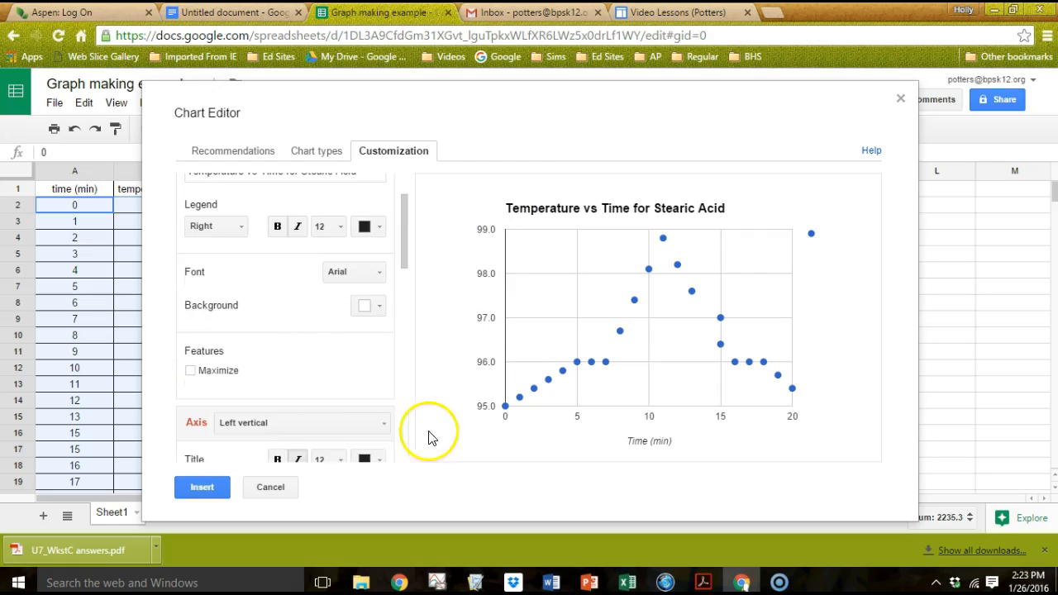
scroll(363, 410, down, 4)
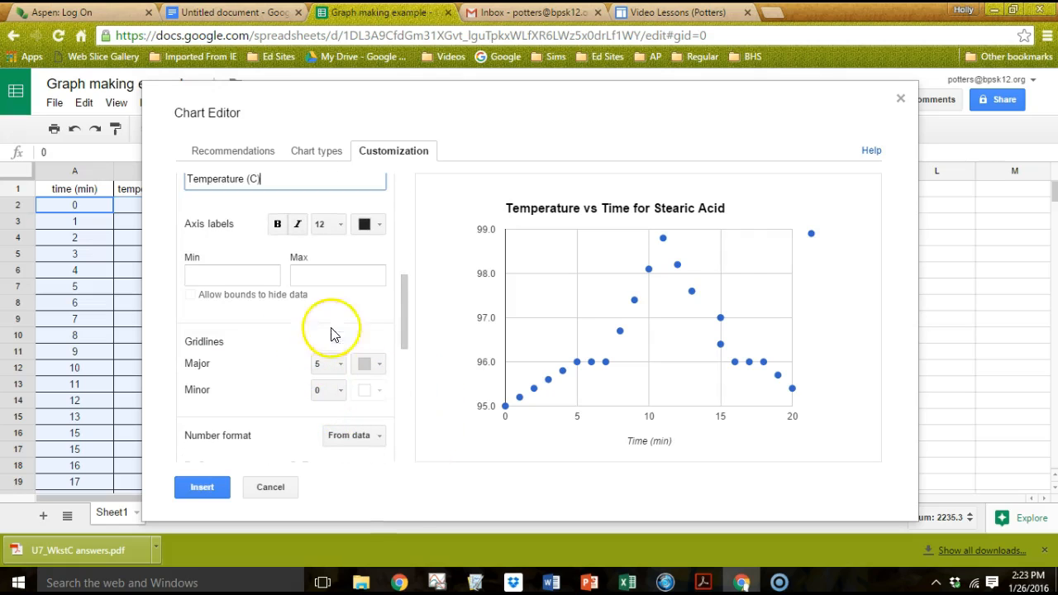
scroll(281, 318, up, 1)
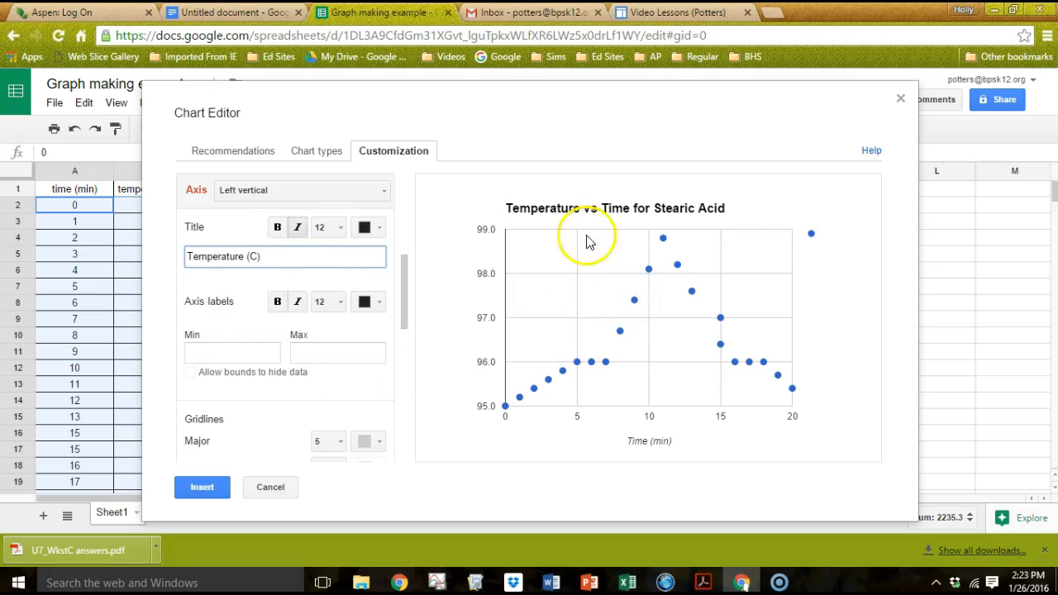
scroll(371, 388, down, 1)
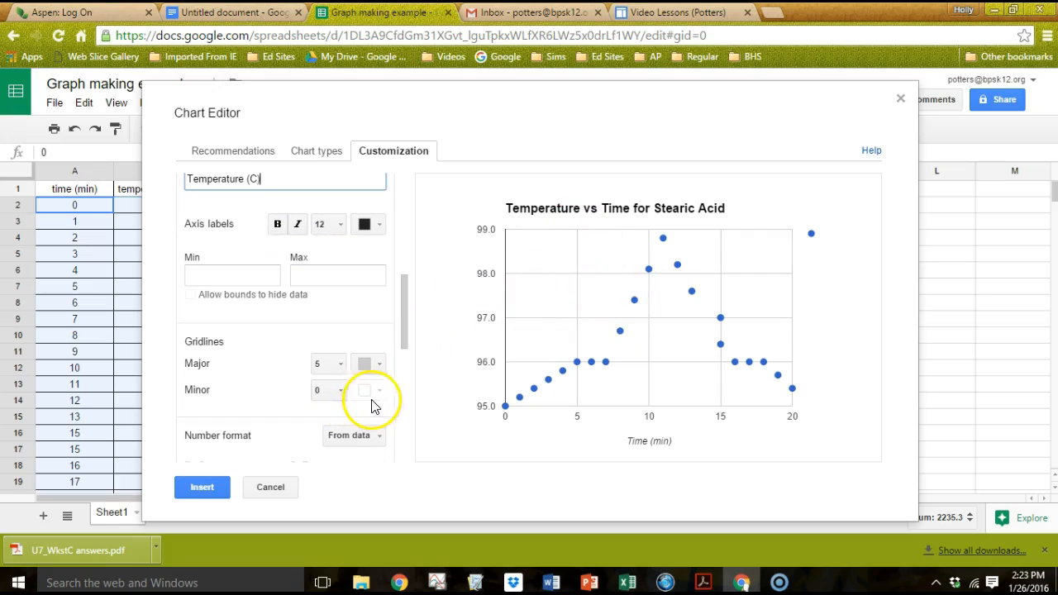
Step: Try minor gridline counts of 1 and 2 on the left vertical axis, and settle on 5
click(343, 391)
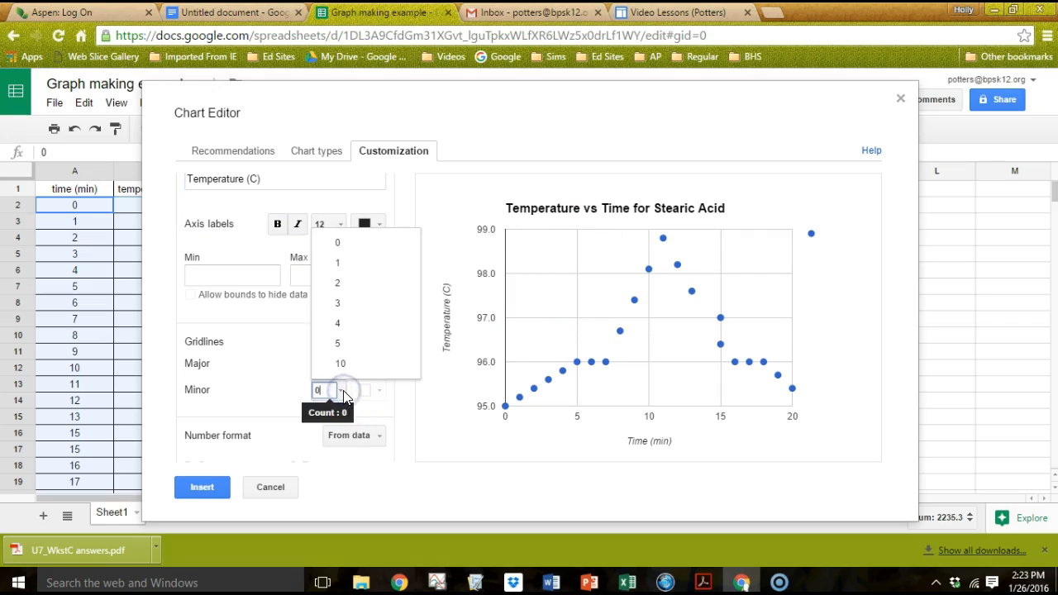
click(347, 267)
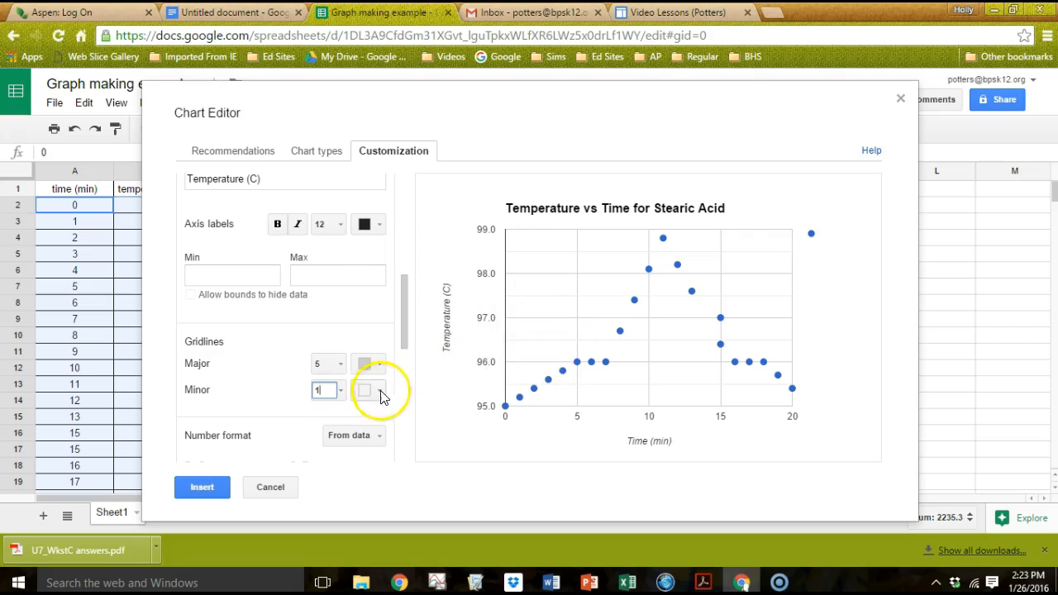
click(338, 392)
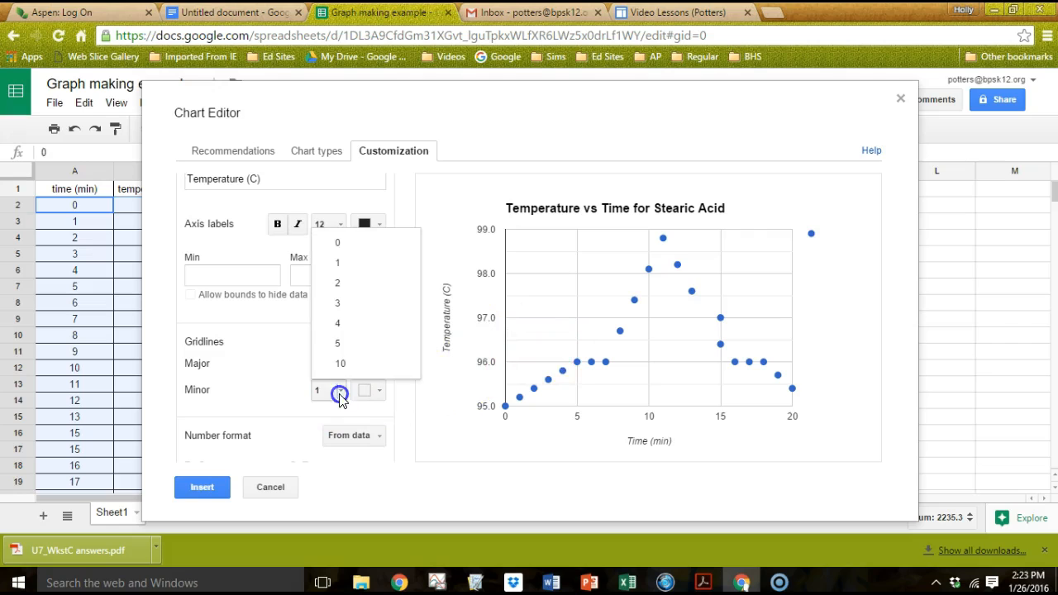
click(345, 283)
click(335, 390)
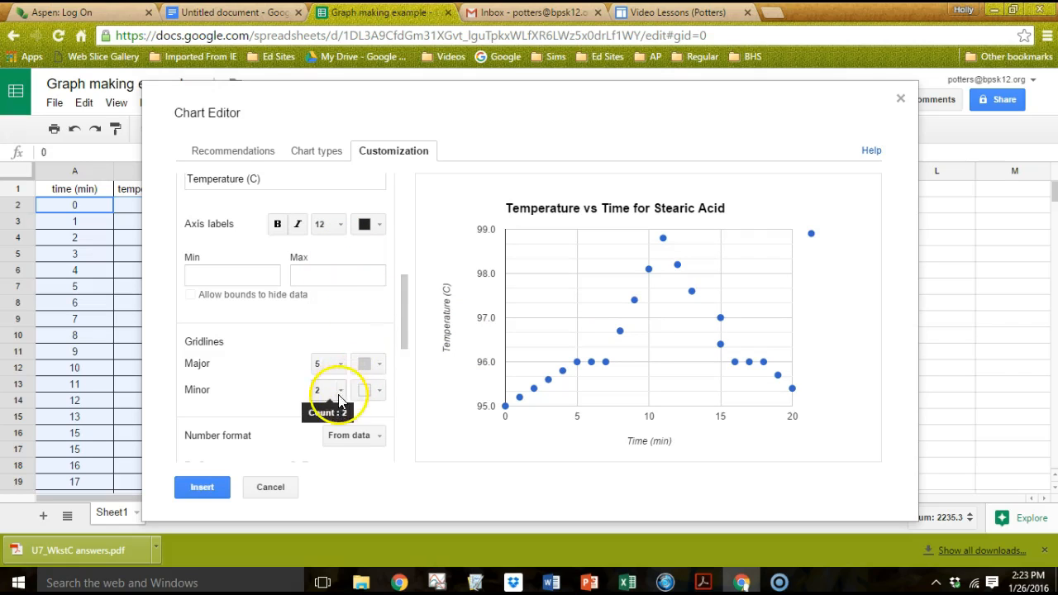
click(342, 285)
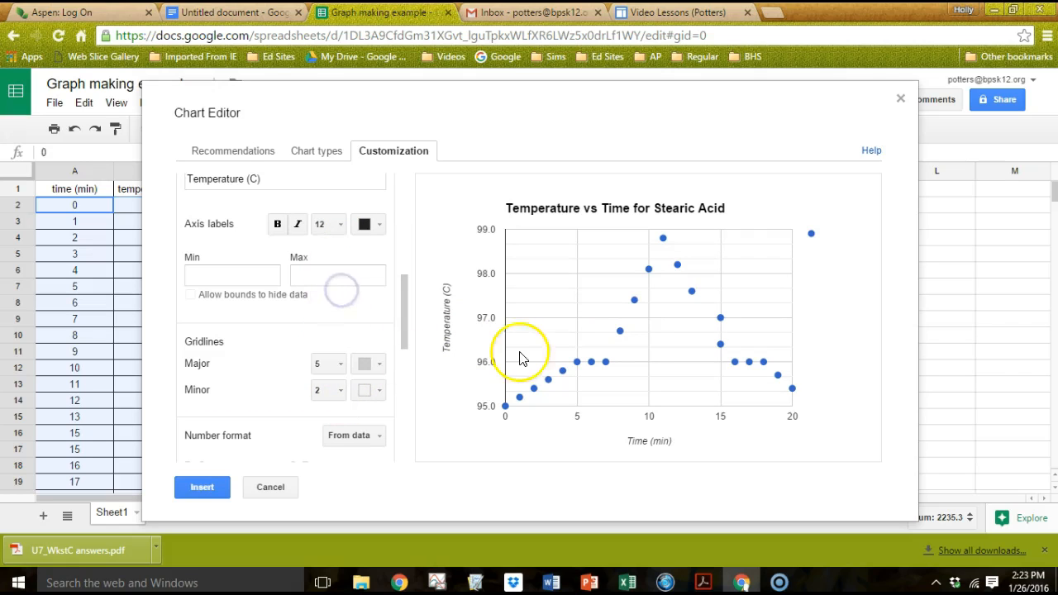
click(339, 391)
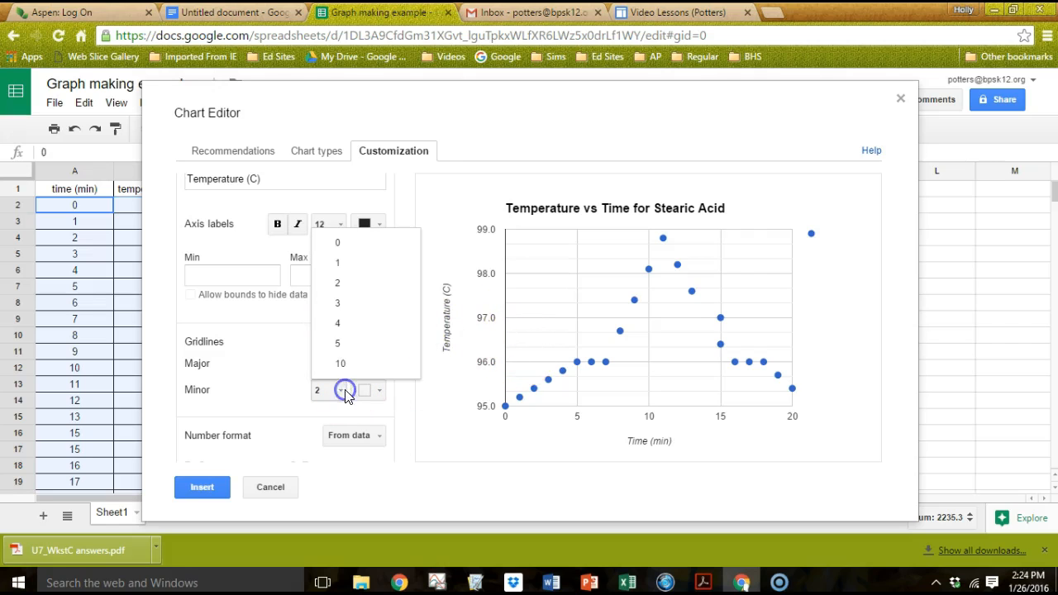
click(346, 341)
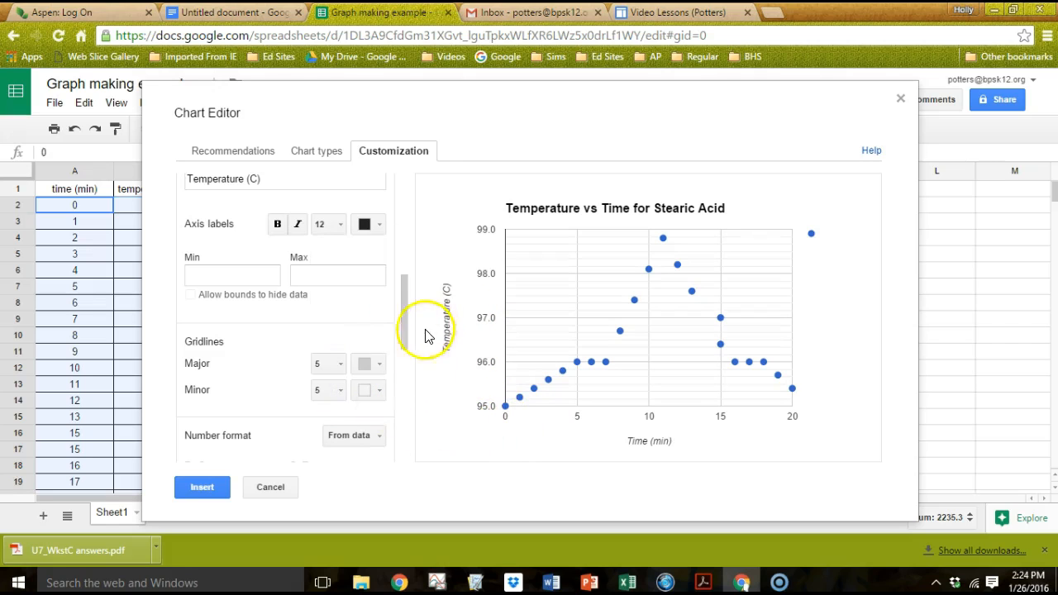
Step: Insert the customized scatter chart into the sheet and position it beside the data table, starting in column C
scroll(355, 423, down, 2)
scroll(357, 424, down, 3)
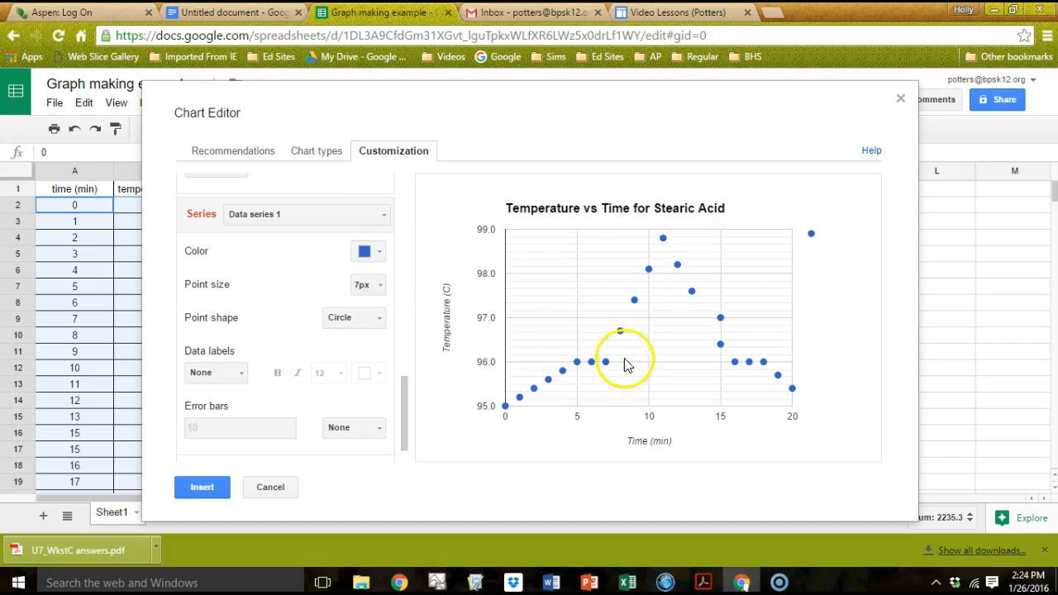
scroll(302, 339, down, 1)
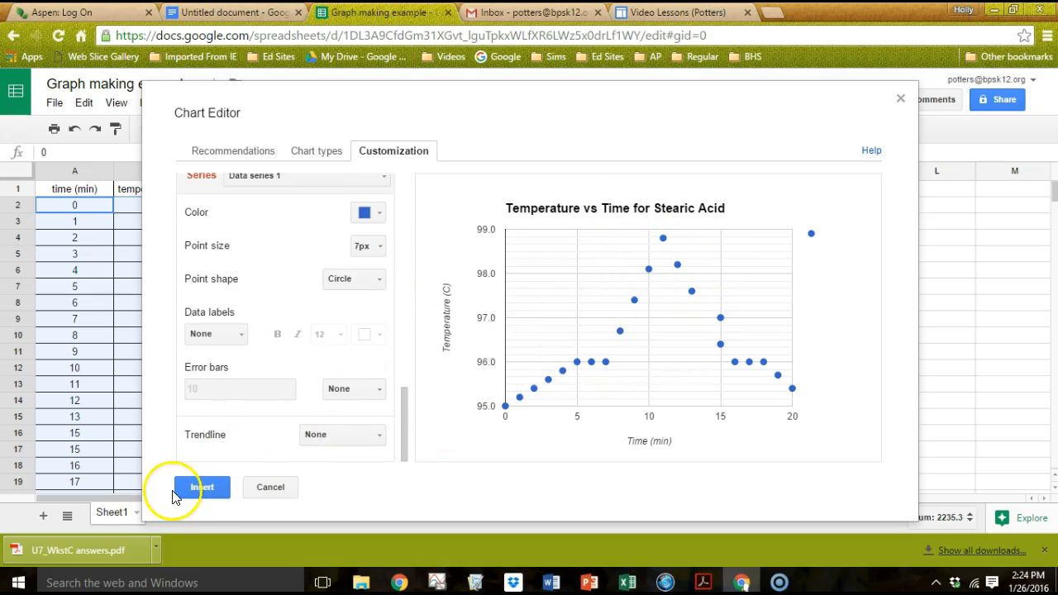
click(203, 487)
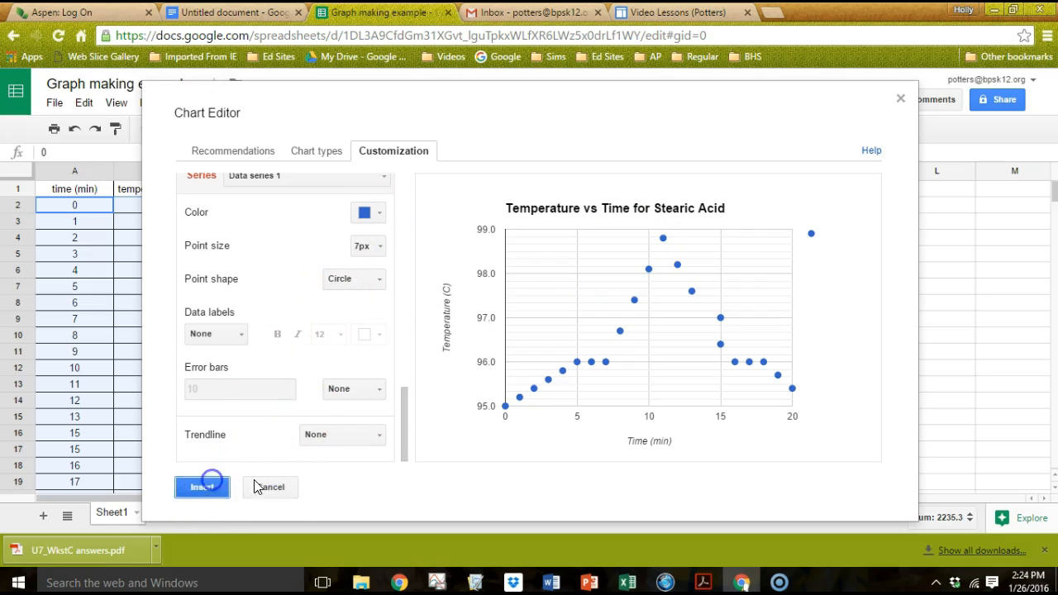
drag(442, 220, 604, 206)
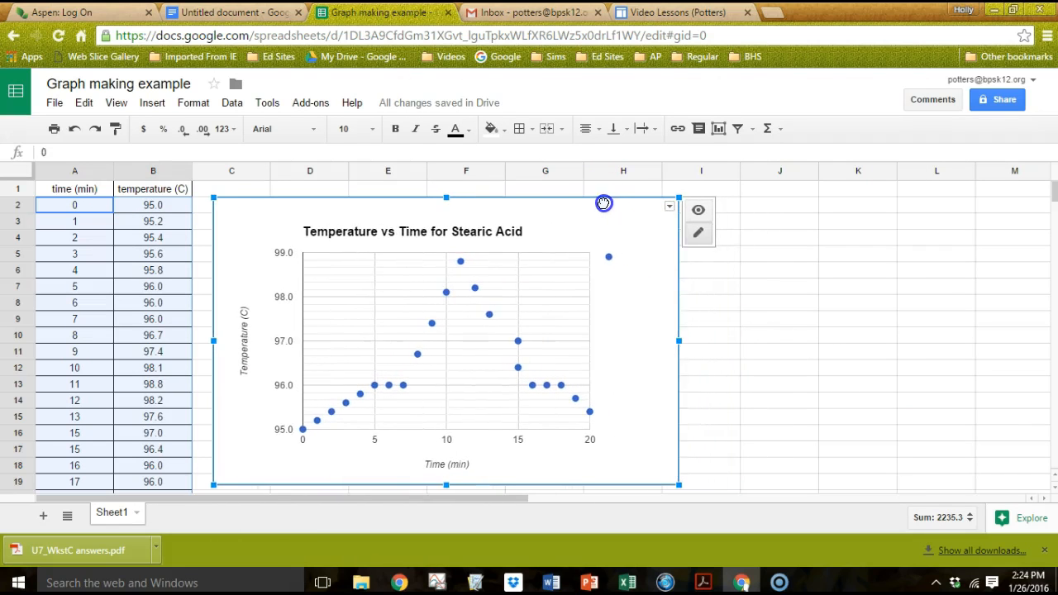
scroll(738, 302, down, 2)
scroll(738, 301, up, 3)
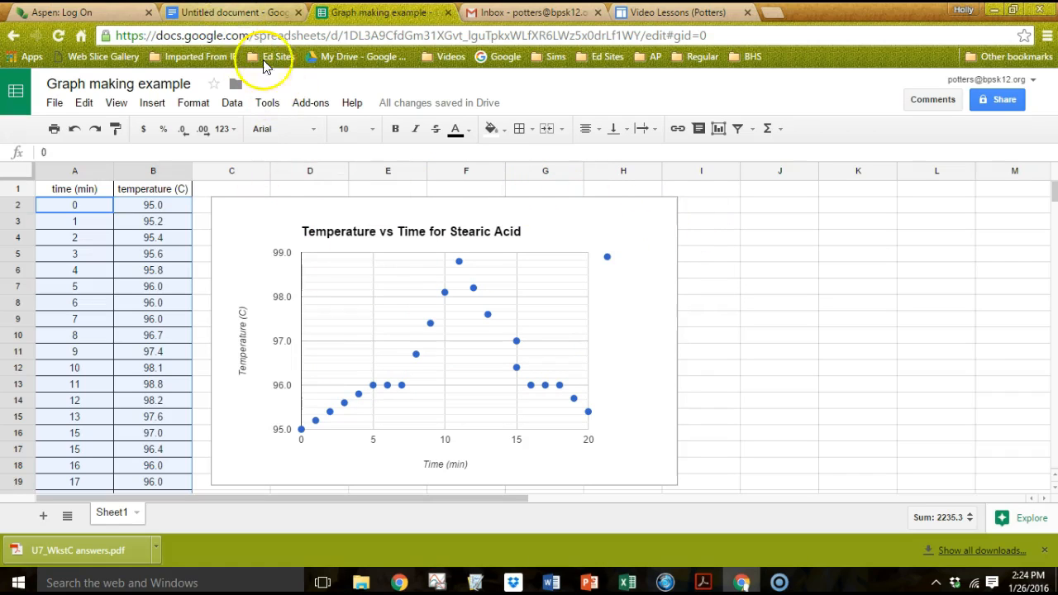
click(241, 218)
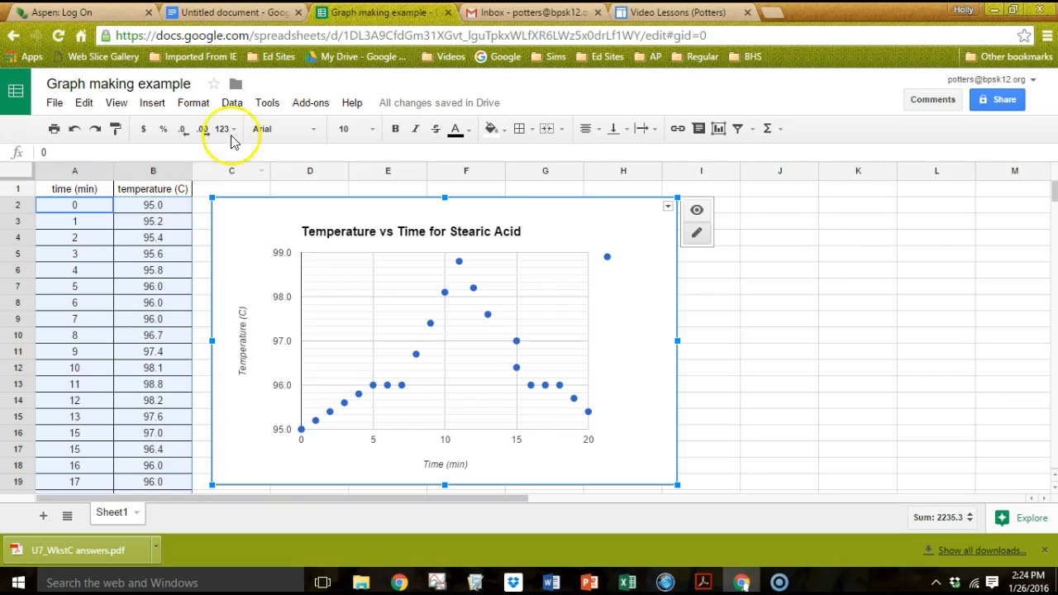
click(235, 11)
click(376, 13)
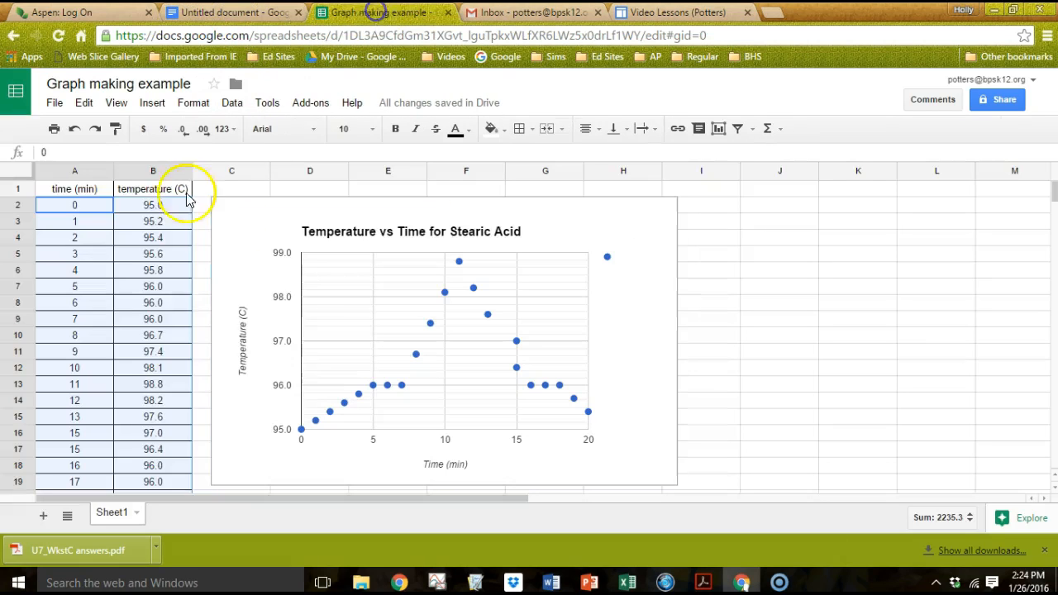
Step: Copy the whole data table with its headings, cells A1:B22
click(113, 207)
drag(80, 193, 170, 390)
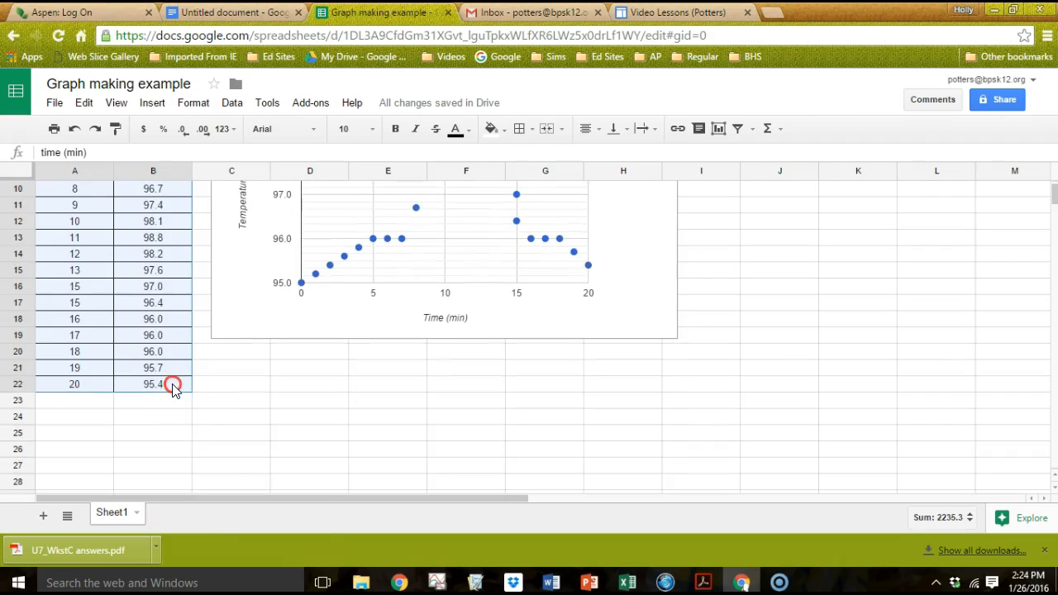
right_click(174, 388)
click(219, 421)
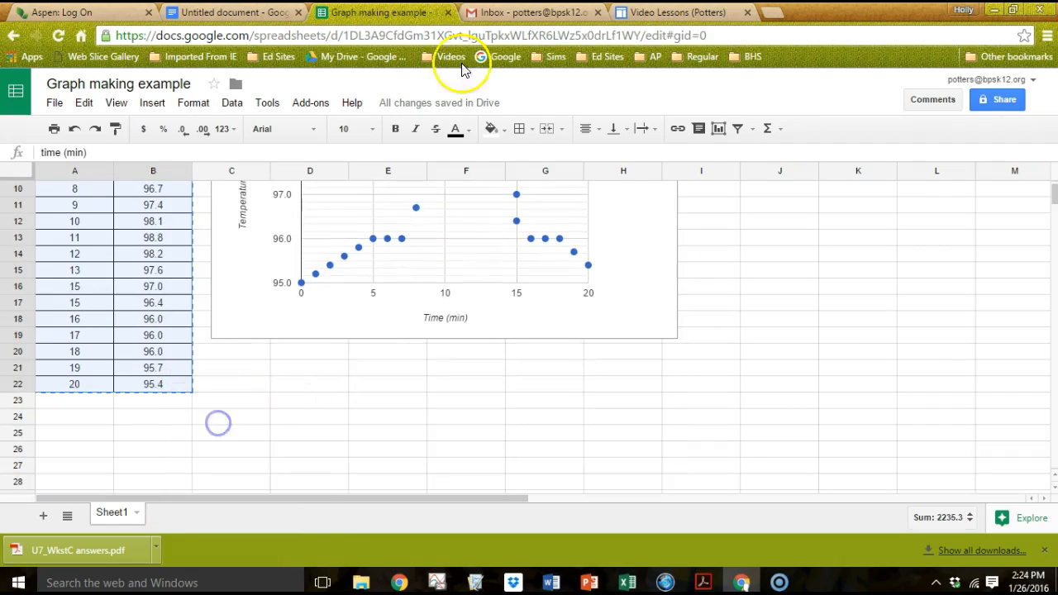
Step: Switch to the untitled Google Docs document and paste the copied data table into it
click(247, 13)
click(286, 259)
right_click(285, 259)
click(325, 310)
Step: Examine the pasted time and temperature table in the document from its headings to its last row
scroll(662, 387, down, 2)
scroll(640, 380, up, 3)
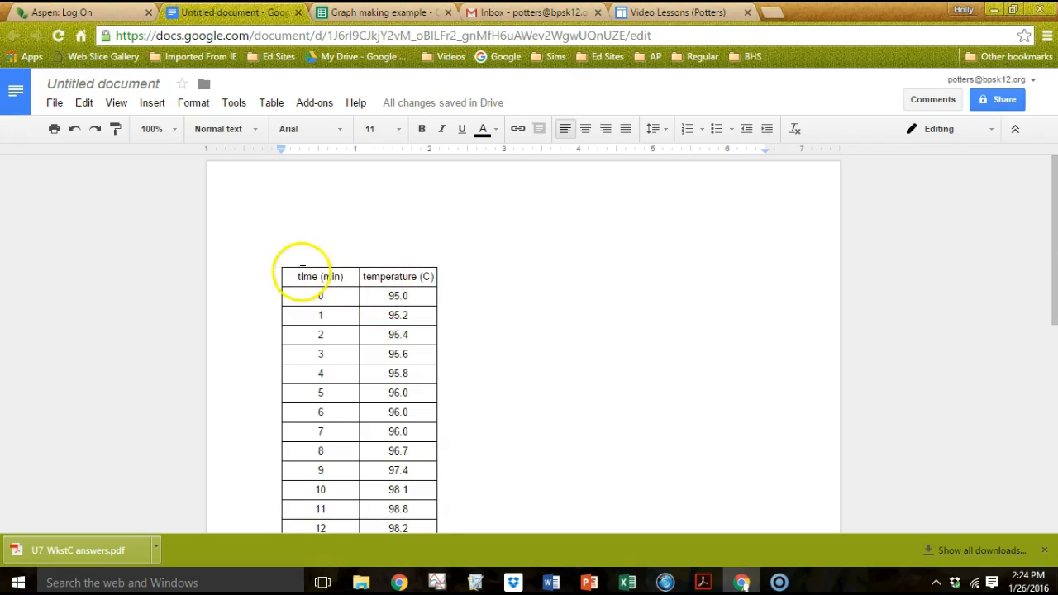
scroll(485, 309, down, 4)
scroll(491, 311, up, 4)
scroll(360, 281, down, 2)
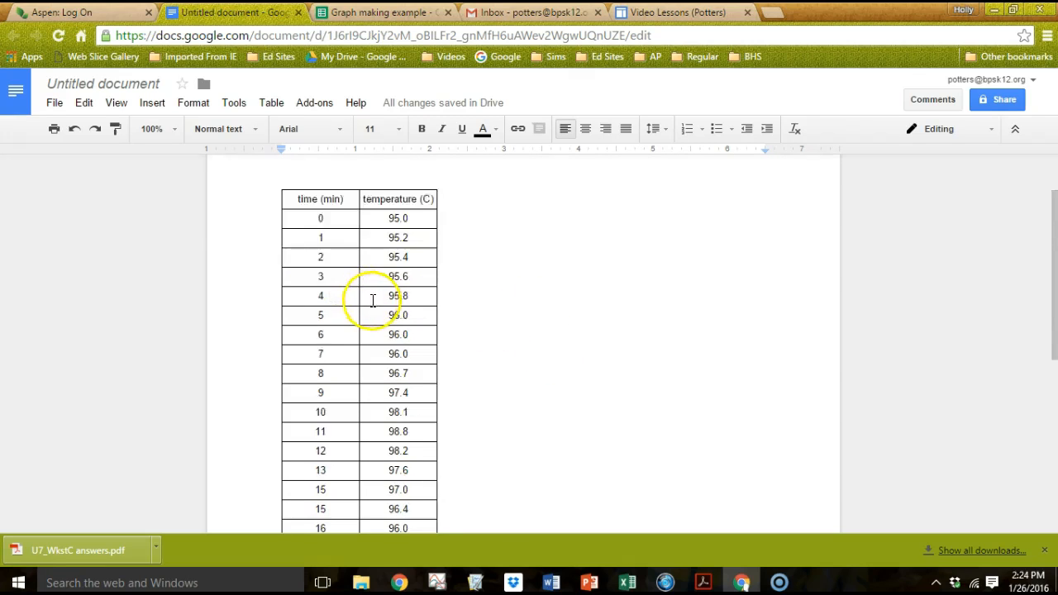
scroll(401, 390, up, 2)
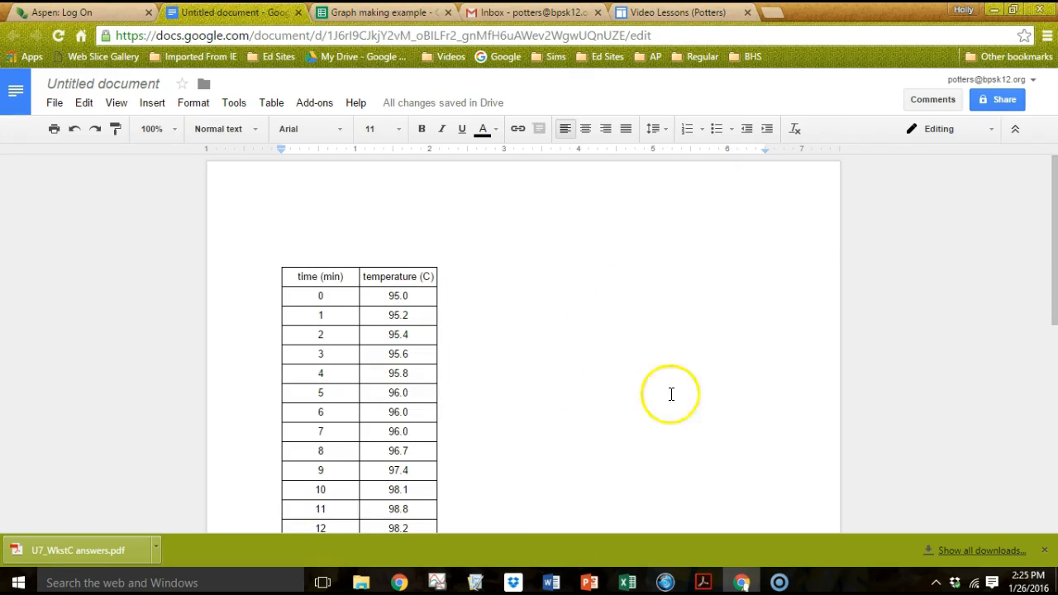
scroll(644, 368, down, 3)
scroll(635, 362, up, 3)
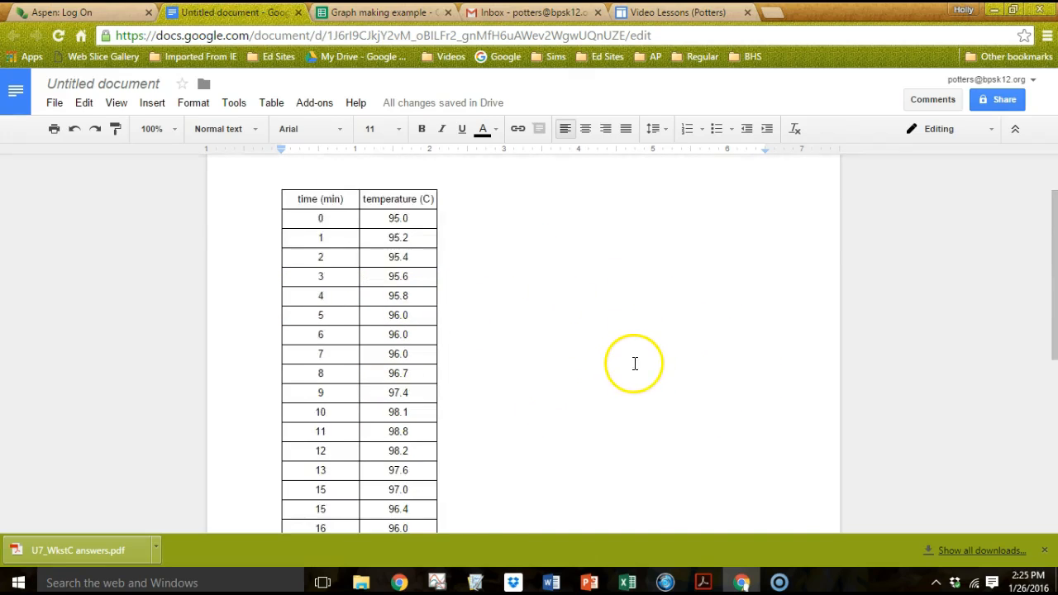
Step: Select the whole time and temperature table and set its table alignment to Center
click(284, 237)
drag(289, 276, 424, 483)
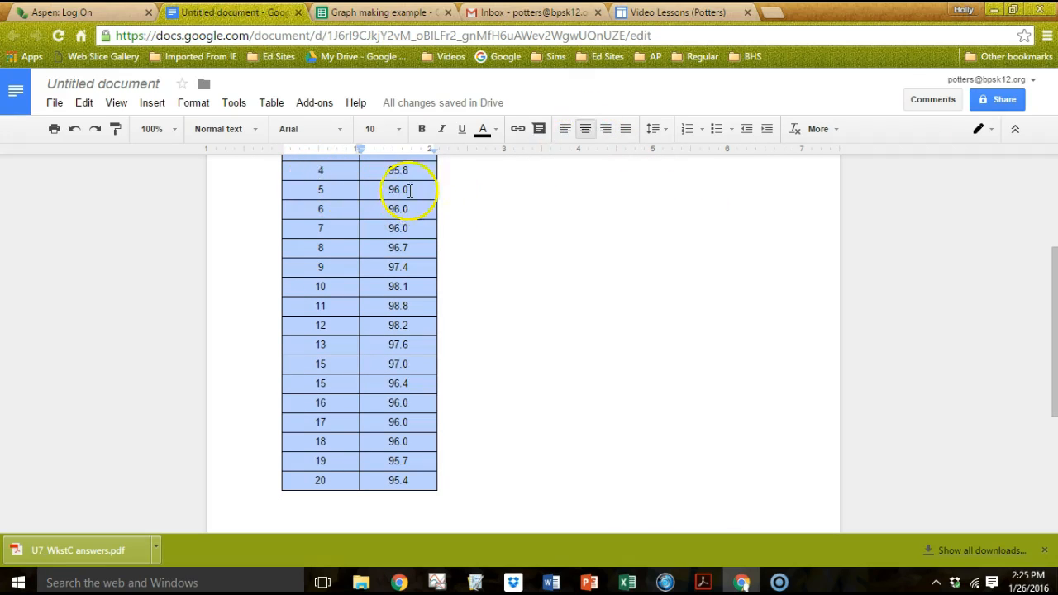
click(839, 134)
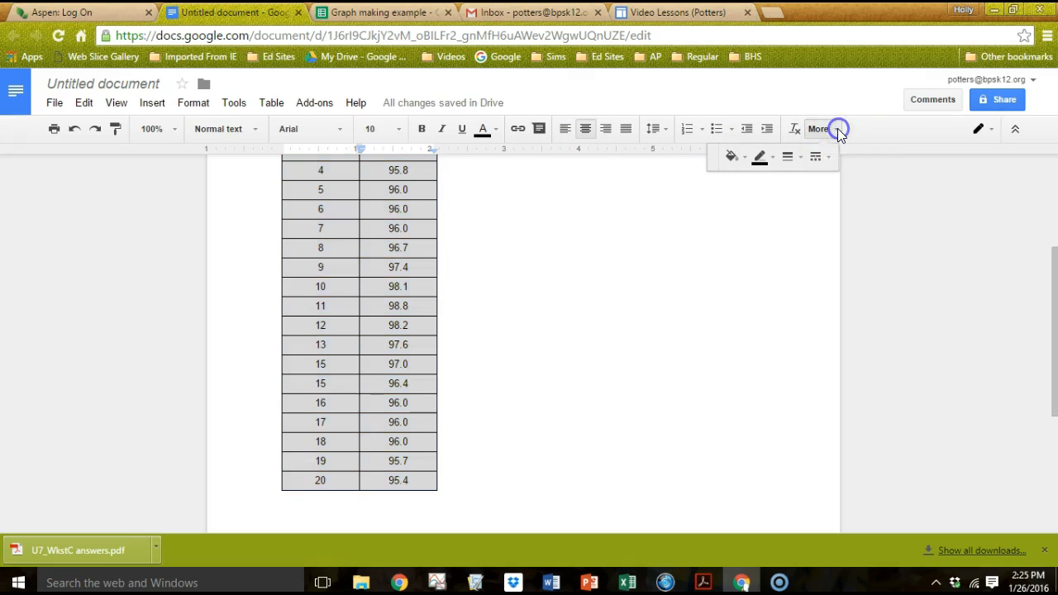
click(277, 104)
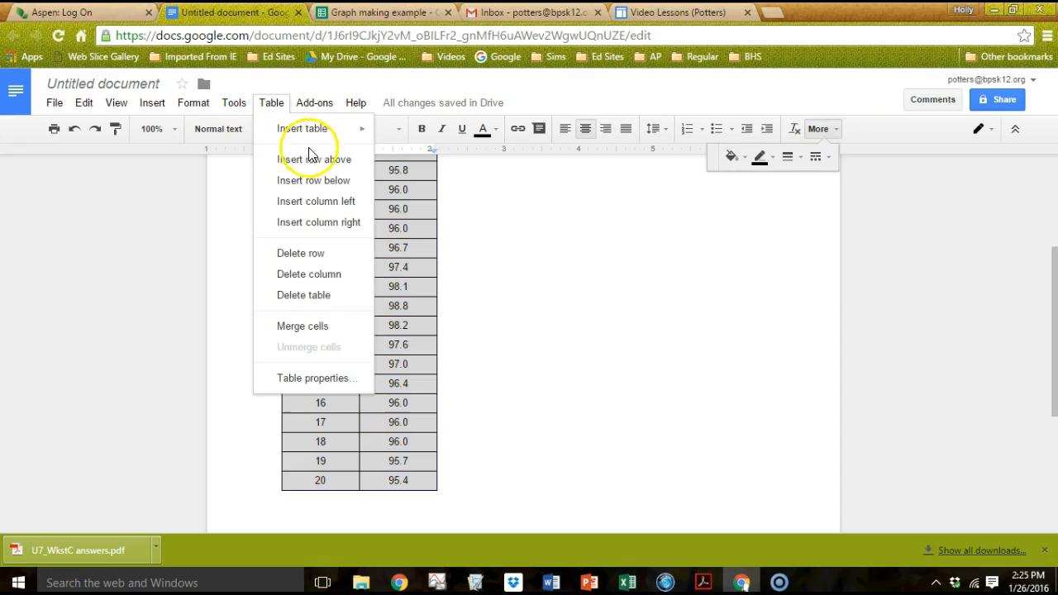
click(328, 384)
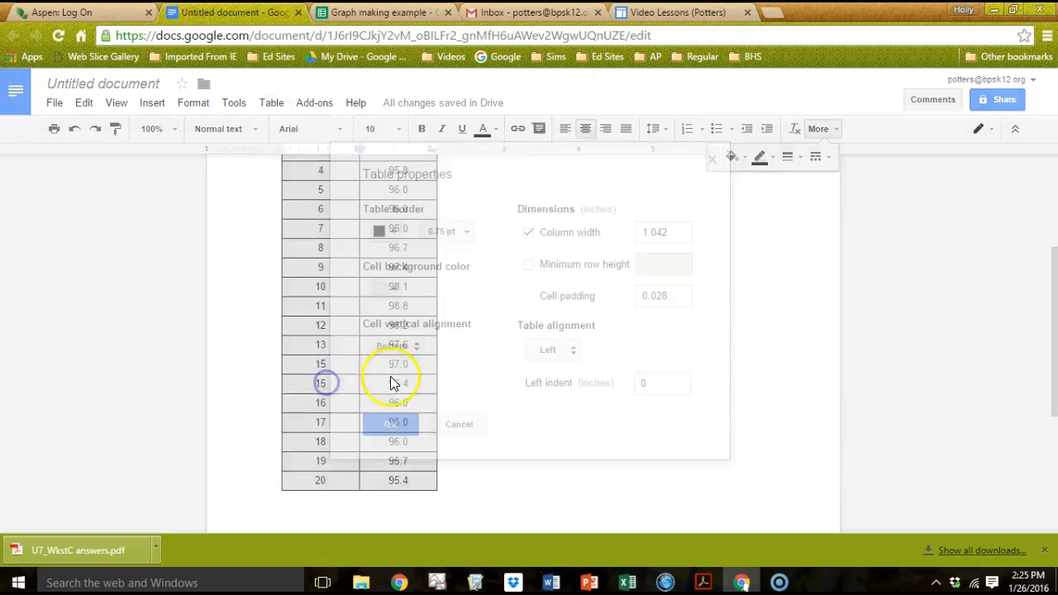
click(576, 355)
click(574, 371)
click(402, 425)
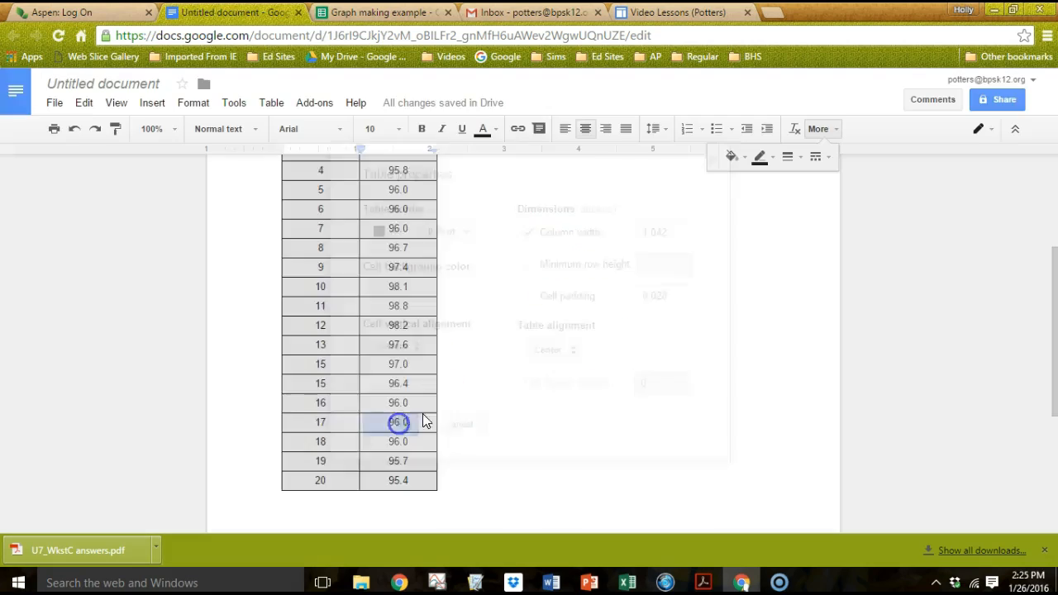
scroll(822, 389, up, 3)
scroll(744, 421, down, 3)
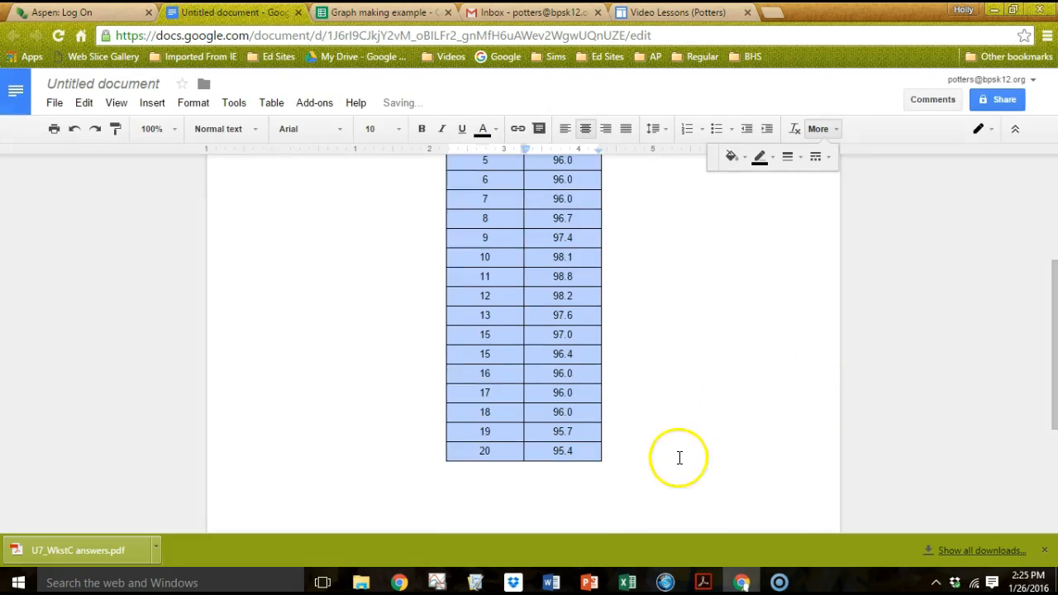
Step: Place the cursor on the empty line below the table, and select the scatter chart in the Graph making example spreadsheet
click(640, 457)
click(552, 504)
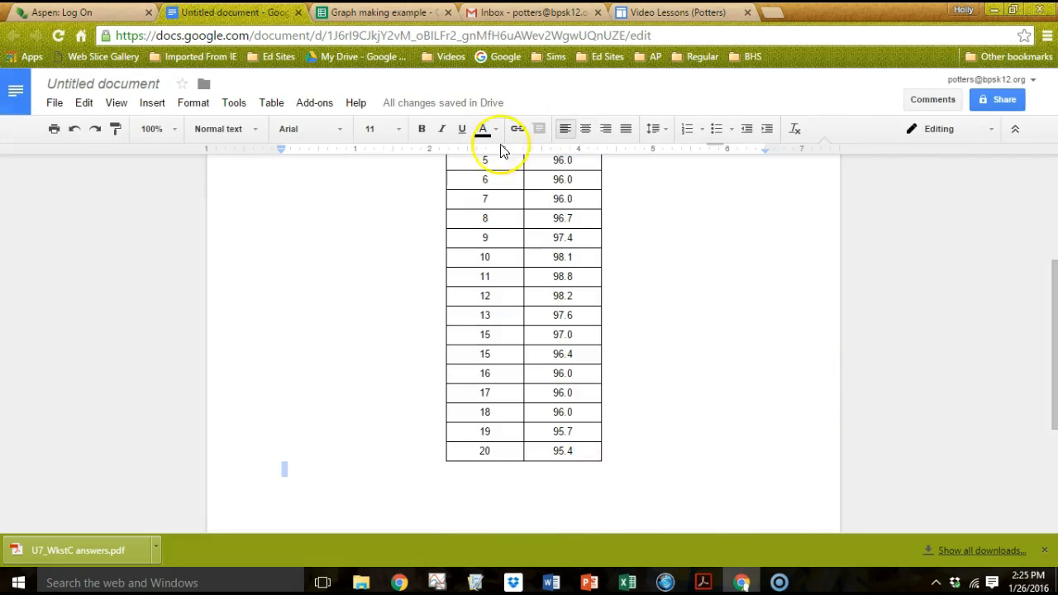
click(376, 13)
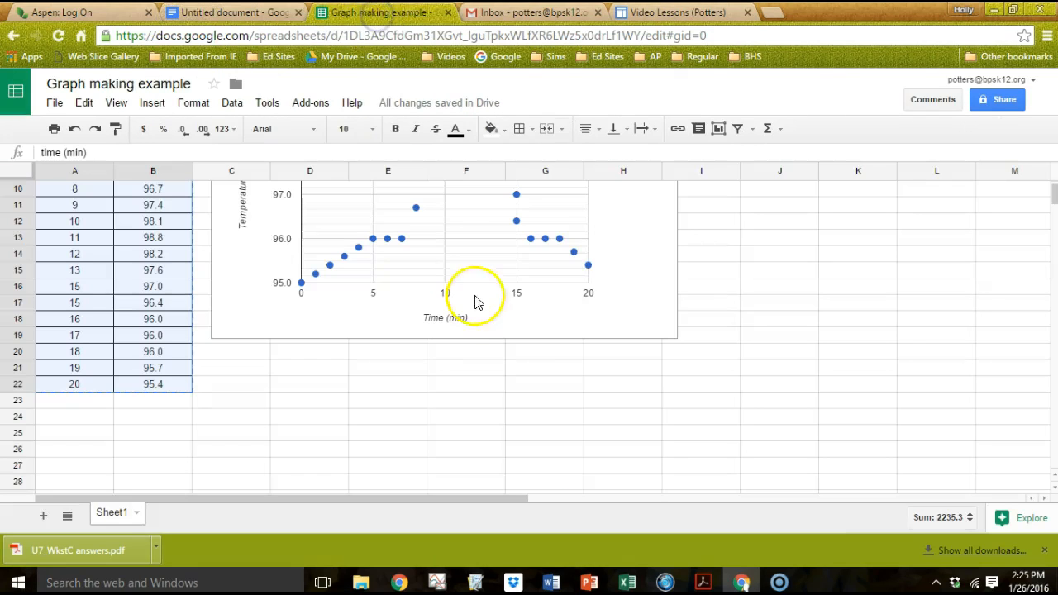
click(645, 308)
right_click(647, 308)
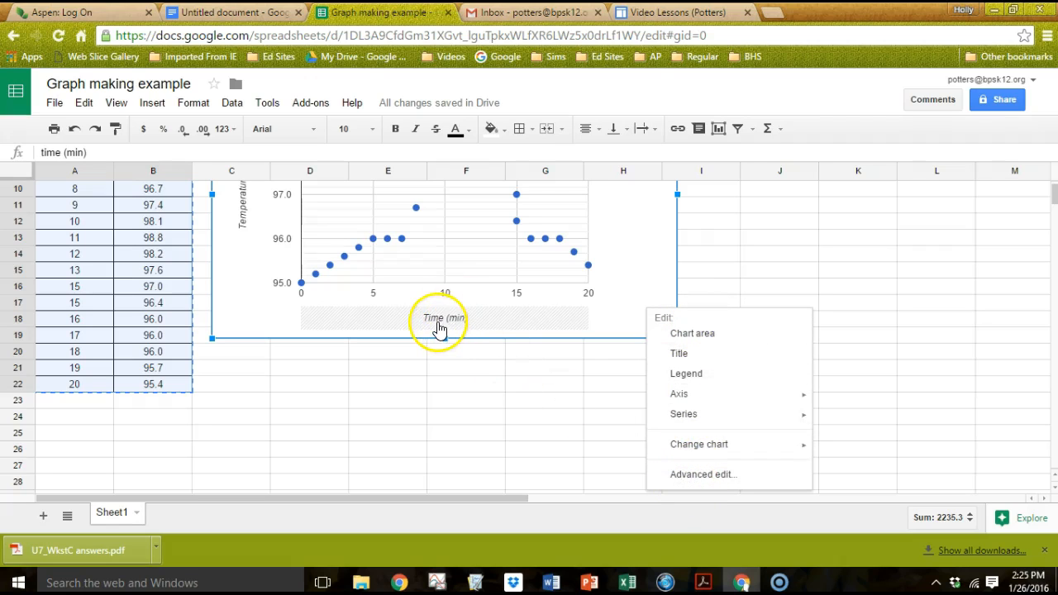
scroll(521, 331, up, 1)
right_click(653, 340)
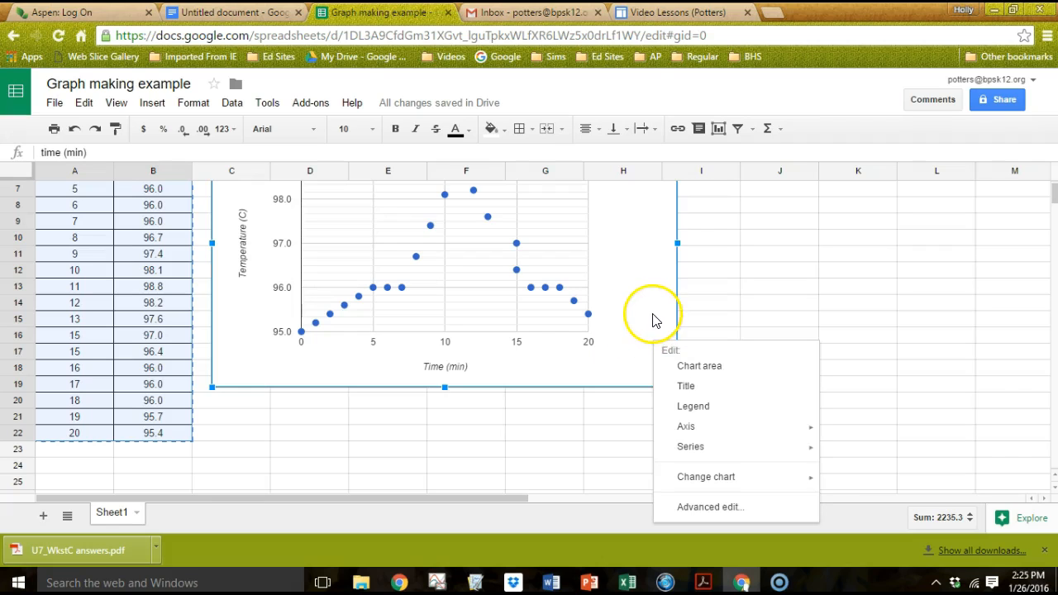
scroll(652, 320, up, 2)
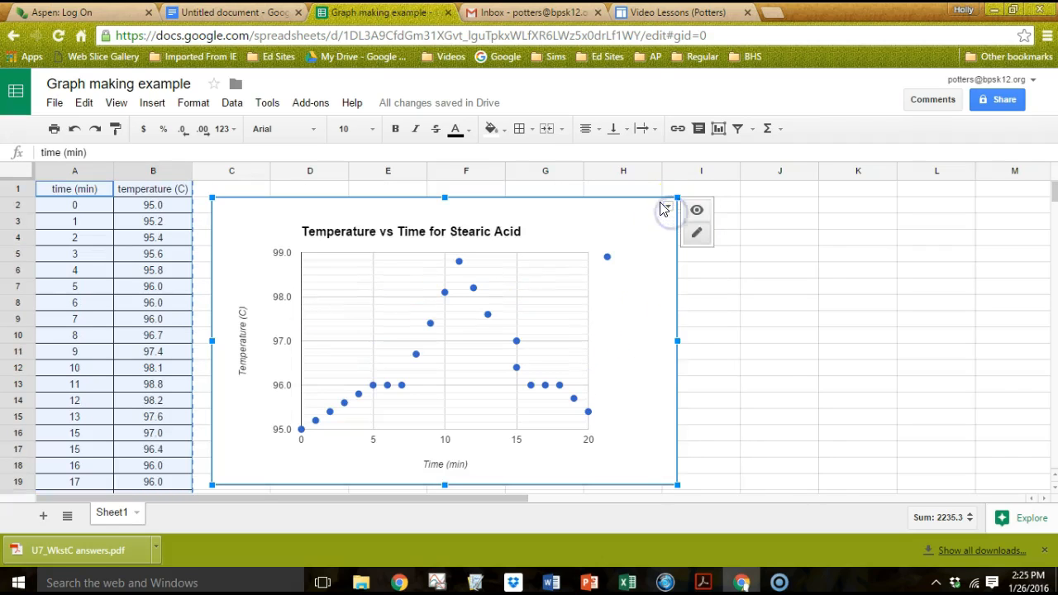
right_click(664, 209)
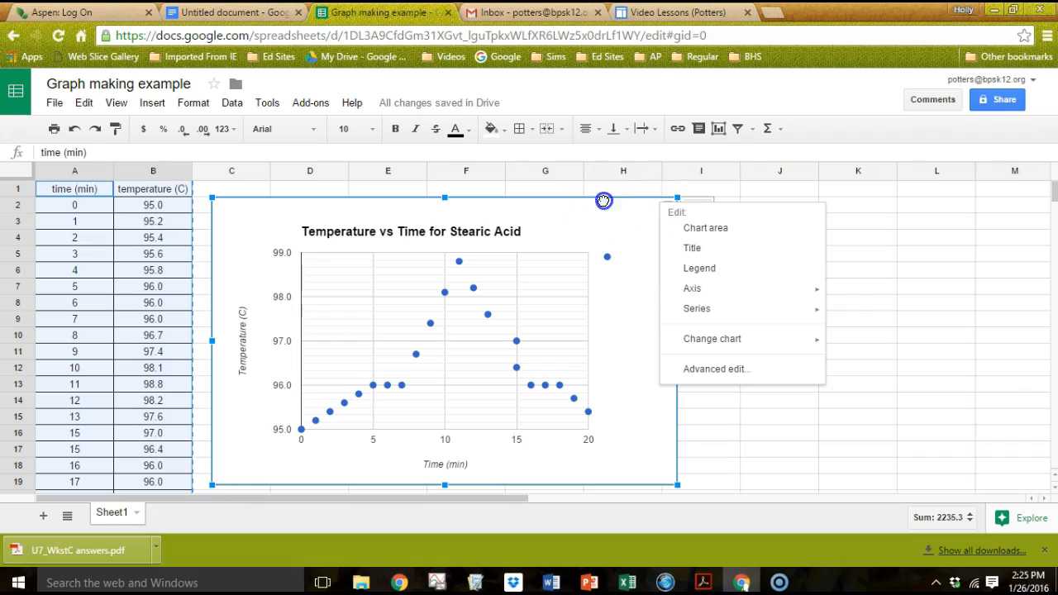
Step: Copy the whole Temperature vs Time for Stearic Acid chart
click(517, 194)
click(82, 103)
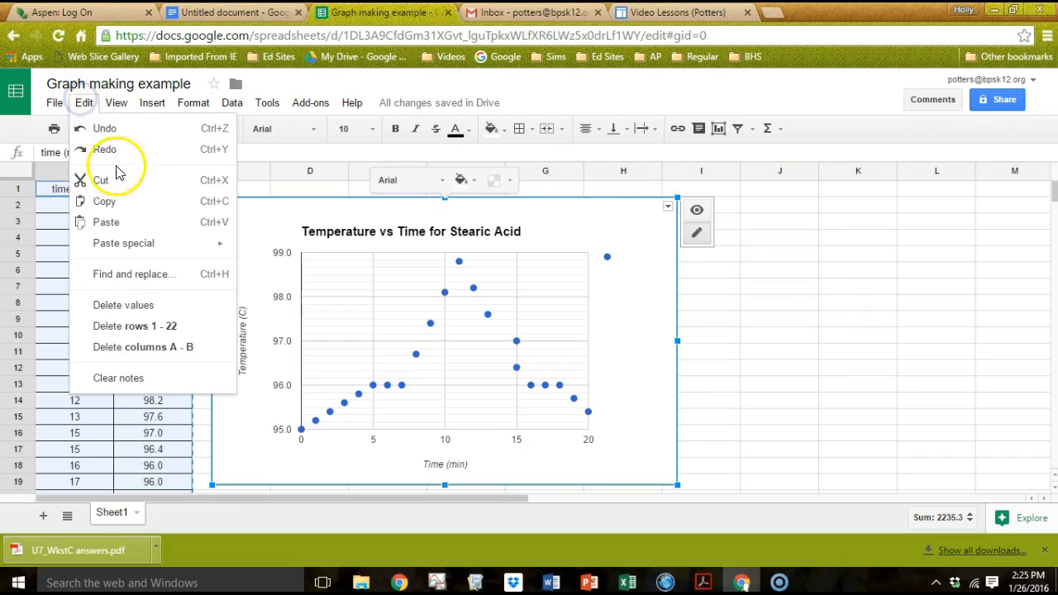
click(110, 203)
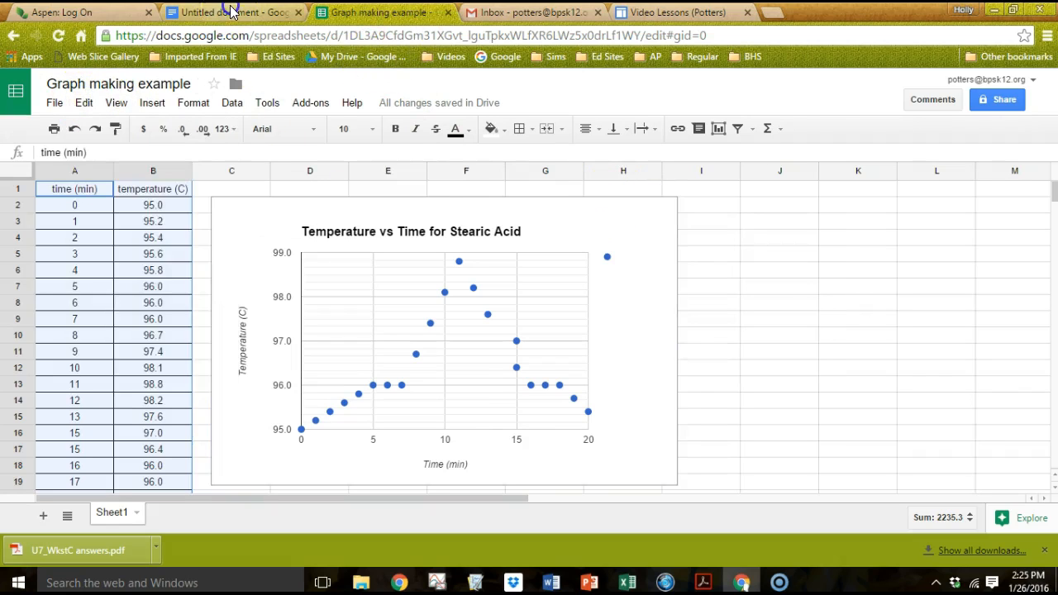
Step: Switch back to the untitled document and paste the copied chart below the table
click(232, 12)
right_click(319, 471)
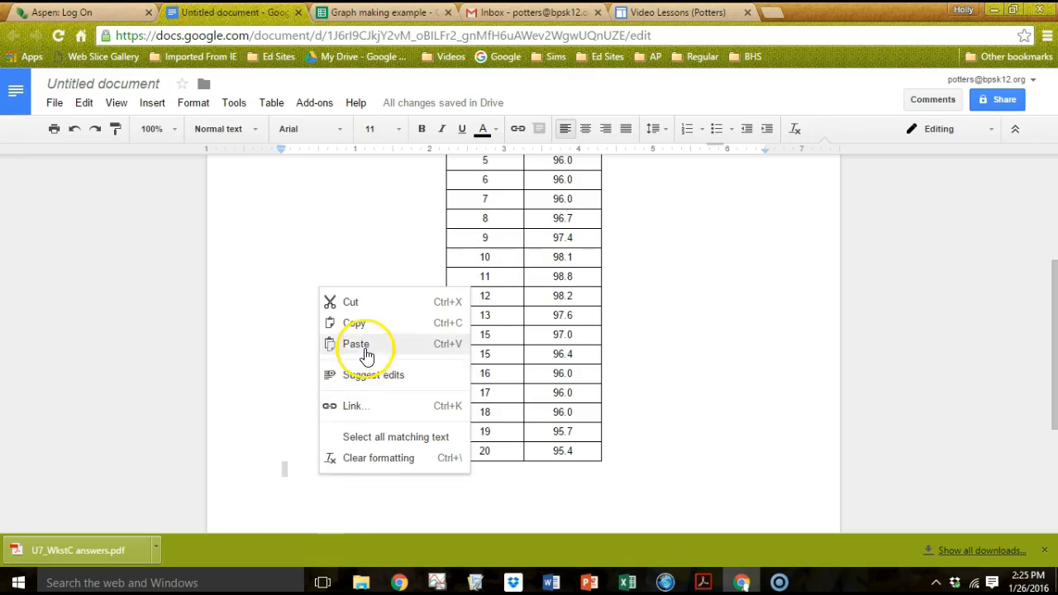
click(367, 356)
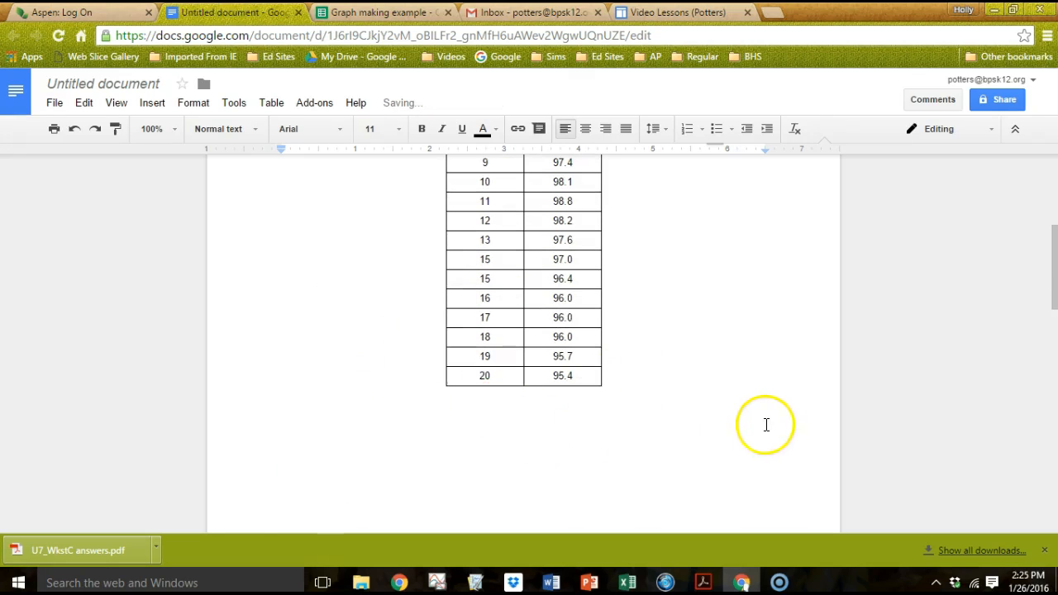
scroll(752, 422, down, 6)
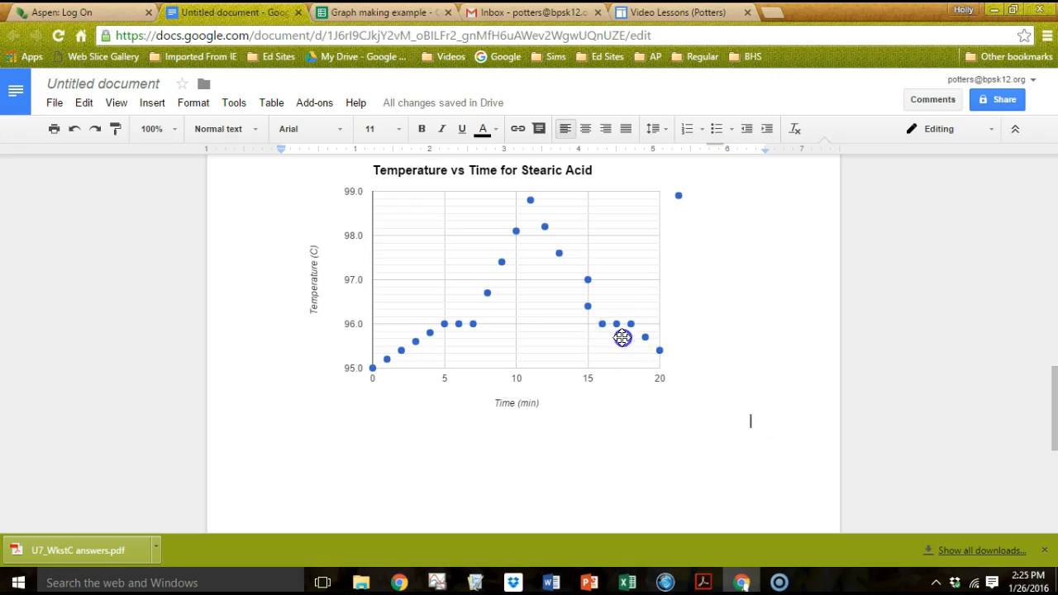
click(622, 337)
Step: Remove one empty line above the table at the start of the document
scroll(702, 367, up, 10)
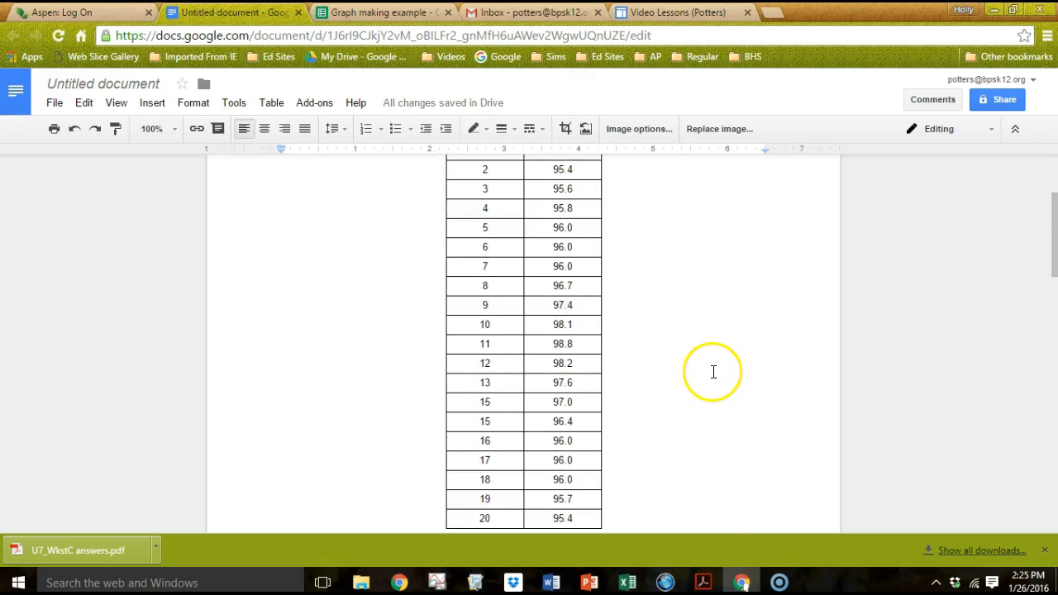
scroll(702, 363, up, 3)
click(488, 207)
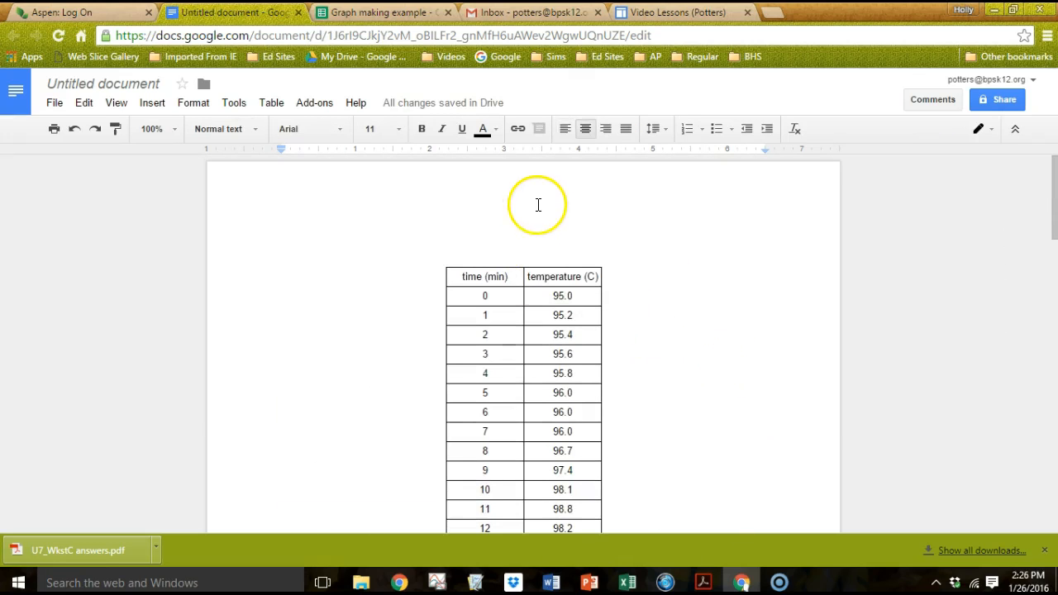
key(BackSpace)
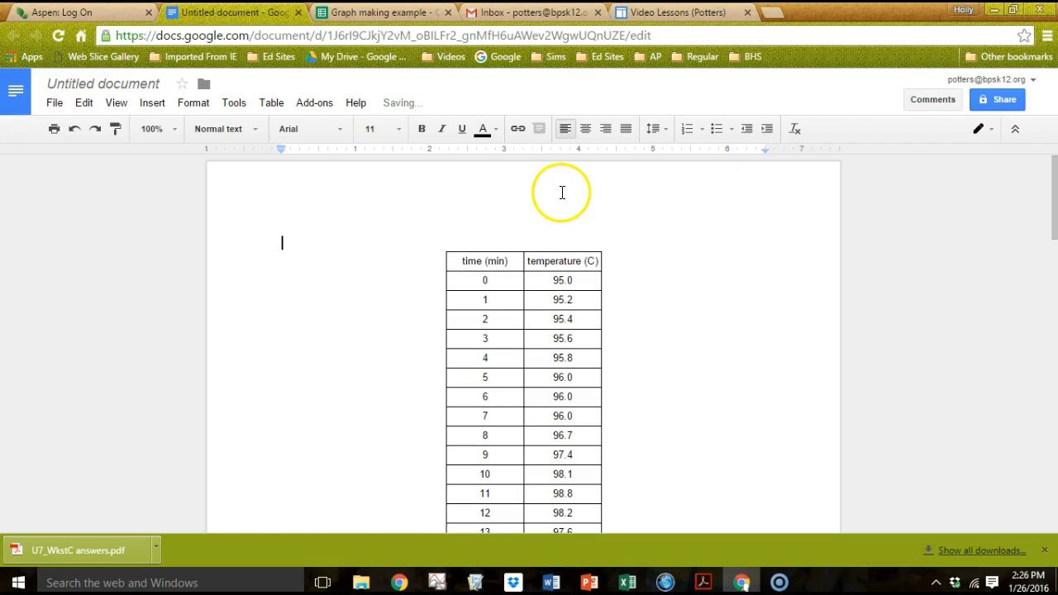
Step: Select the pasted scatter chart on the document's second page
scroll(621, 322, down, 12)
click(622, 362)
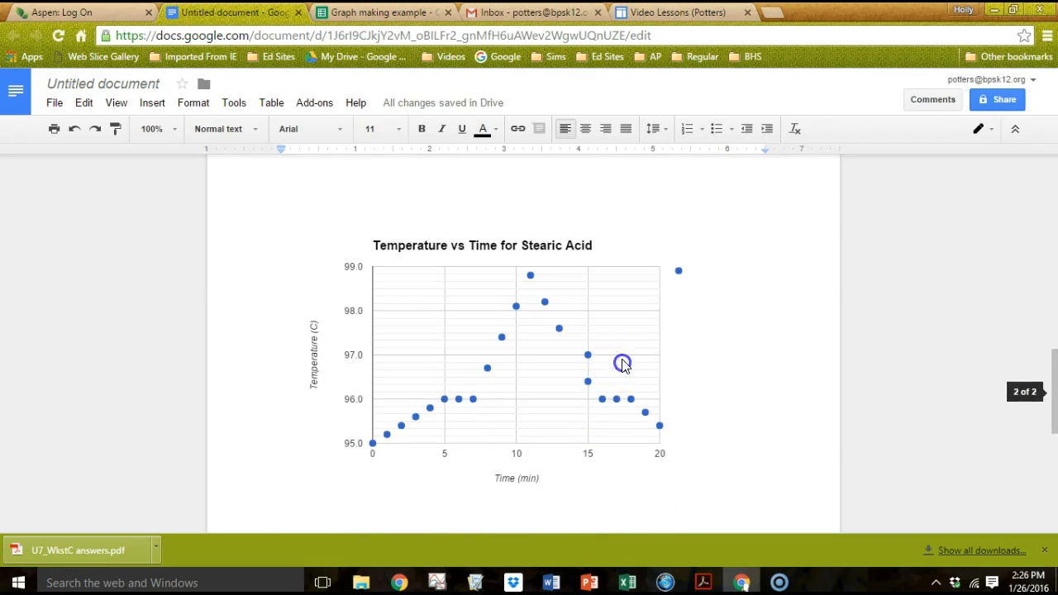